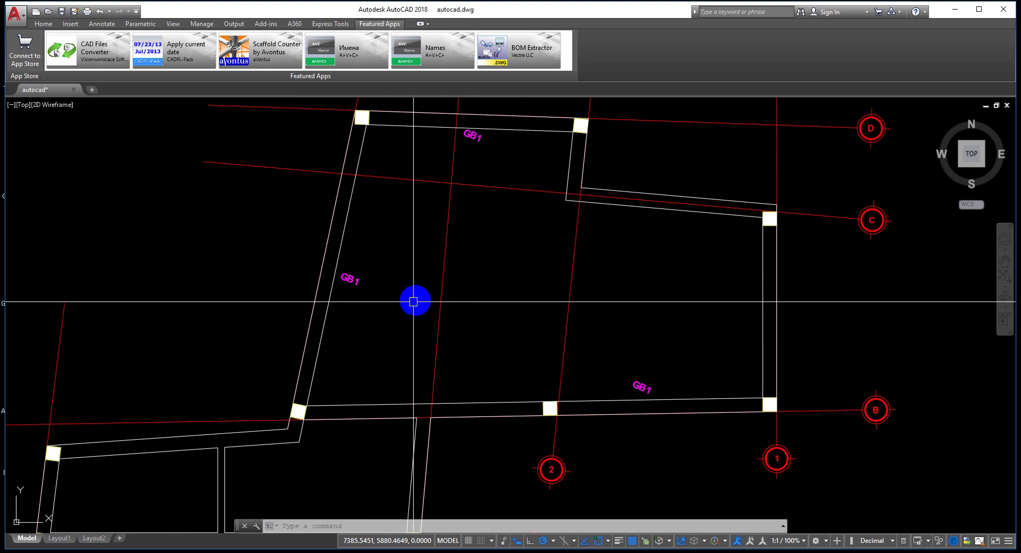
# Step: Bring the whole plan into view and select two GB1 labels to inspect them
pyautogui.scroll(2, 409, 301)
pyautogui.scroll(-4, 359, 256)
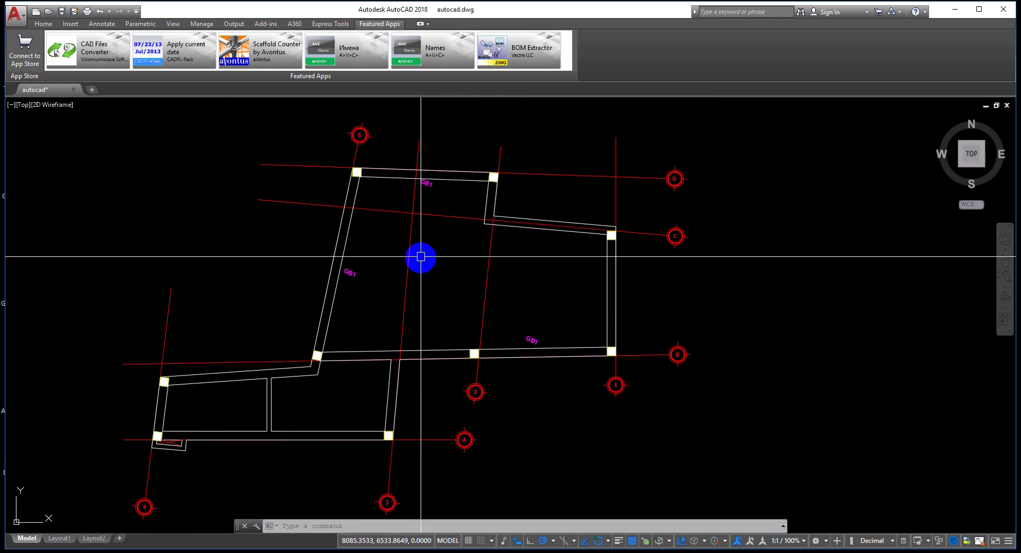
pyautogui.scroll(4, 419, 259)
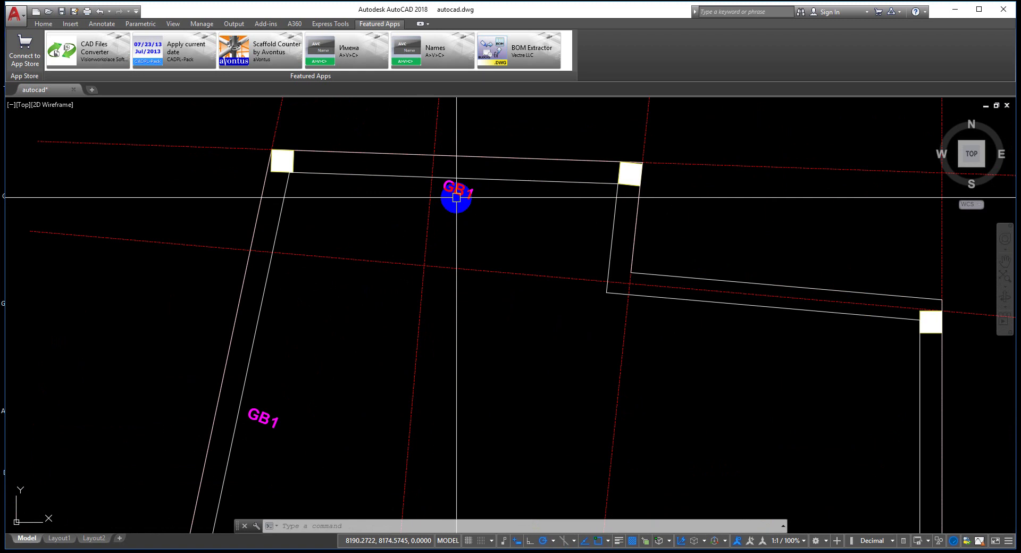
pyautogui.moveTo(457, 201)
pyautogui.mouseDown(button='middle')
pyautogui.moveTo(461, 225)
pyautogui.moveTo(468, 180)
pyautogui.mouseUp(button='middle')
pyautogui.scroll(-3, 433, 244)
pyautogui.moveTo(368, 359); pyautogui.dragTo(394, 280, button='middle')
pyautogui.click(357, 269)
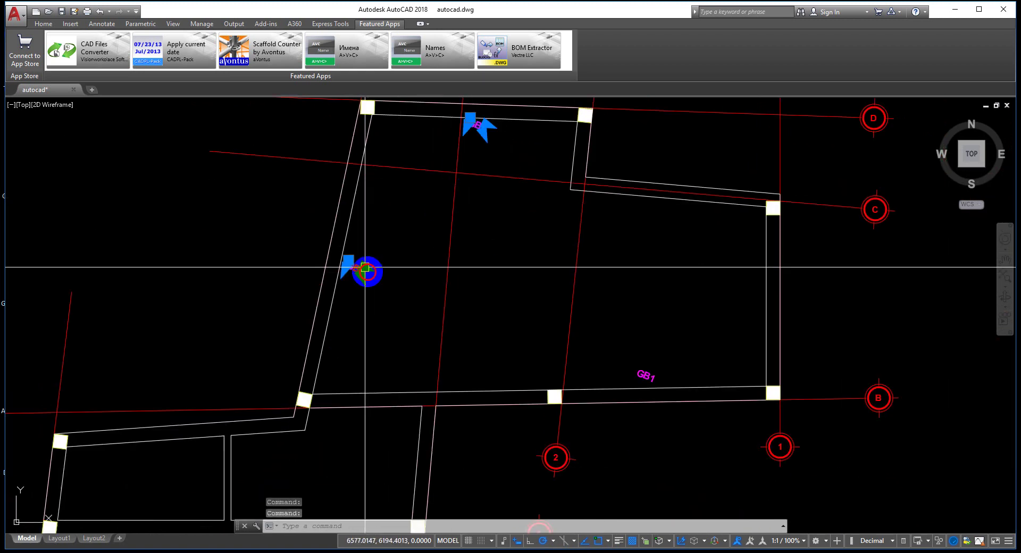
pyautogui.click(643, 371)
# Step: Clear the label selection and center the view on the top beam's GB1 label
pyautogui.moveTo(453, 226); pyautogui.dragTo(451, 256, button='middle')
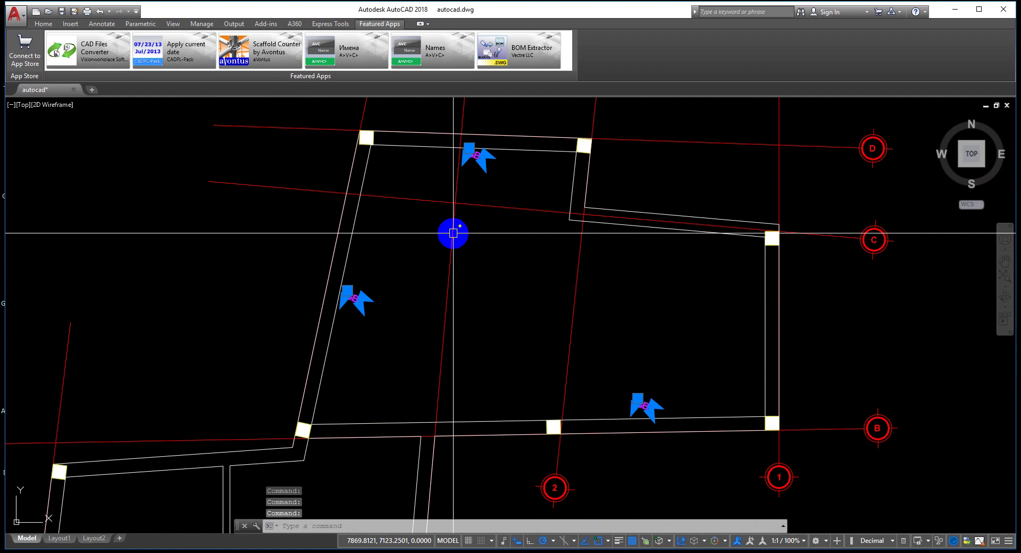
pyautogui.scroll(2, 396, 237)
pyautogui.moveTo(404, 225); pyautogui.dragTo(404, 271, button='middle')
pyautogui.press('Escape')
pyautogui.moveTo(475, 166)
pyautogui.mouseDown(button='middle')
pyautogui.moveTo(494, 228)
pyautogui.moveTo(450, 233)
pyautogui.mouseUp(button='middle')
pyautogui.scroll(4, 486, 243)
pyautogui.scroll(-2, 493, 261)
pyautogui.scroll(2, 447, 233)
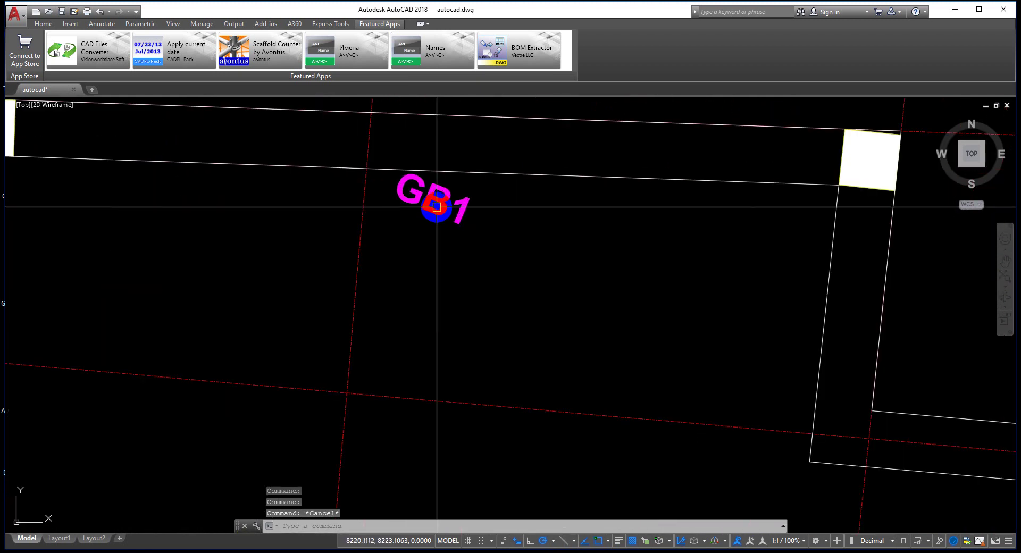
pyautogui.scroll(-2, 449, 221)
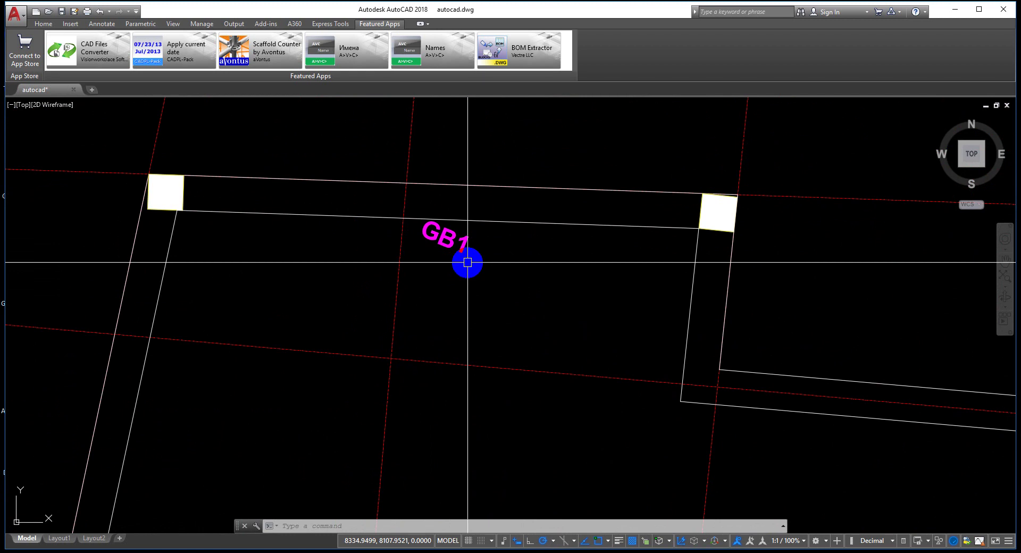
# Step: Rotate the top GB1 label with TORIENT using the beam's left and right end points
pyautogui.write('TOR')
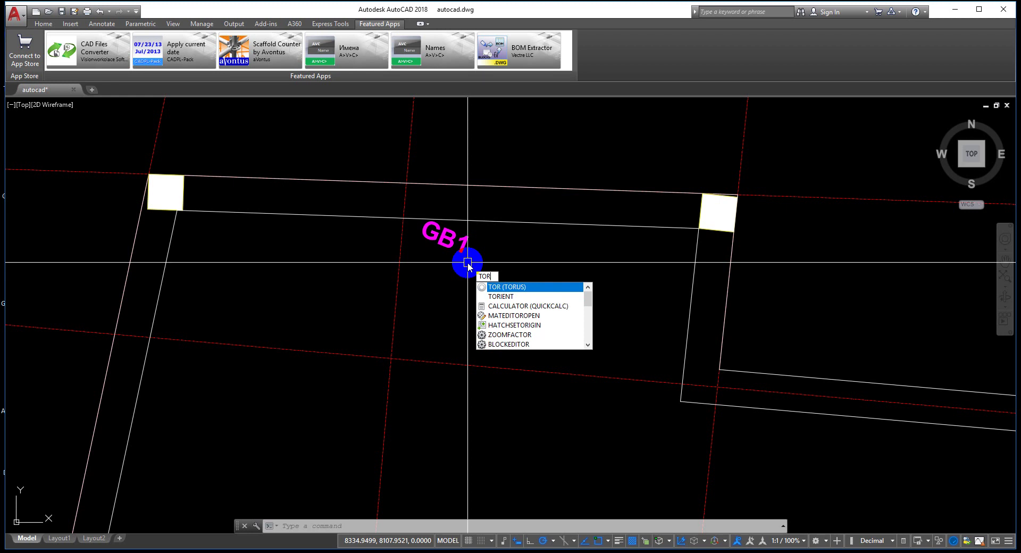
pyautogui.write('IENT')
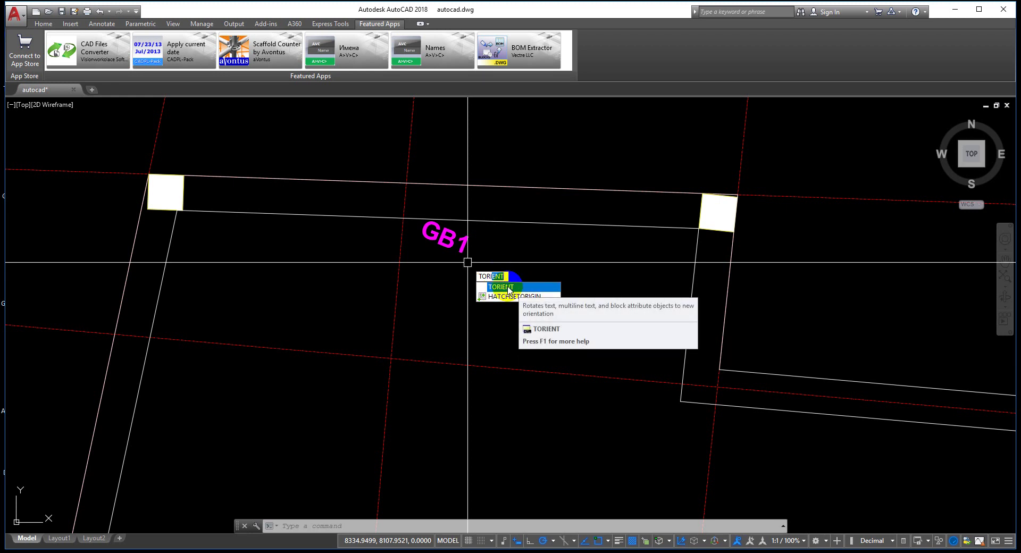
pyautogui.click(508, 287)
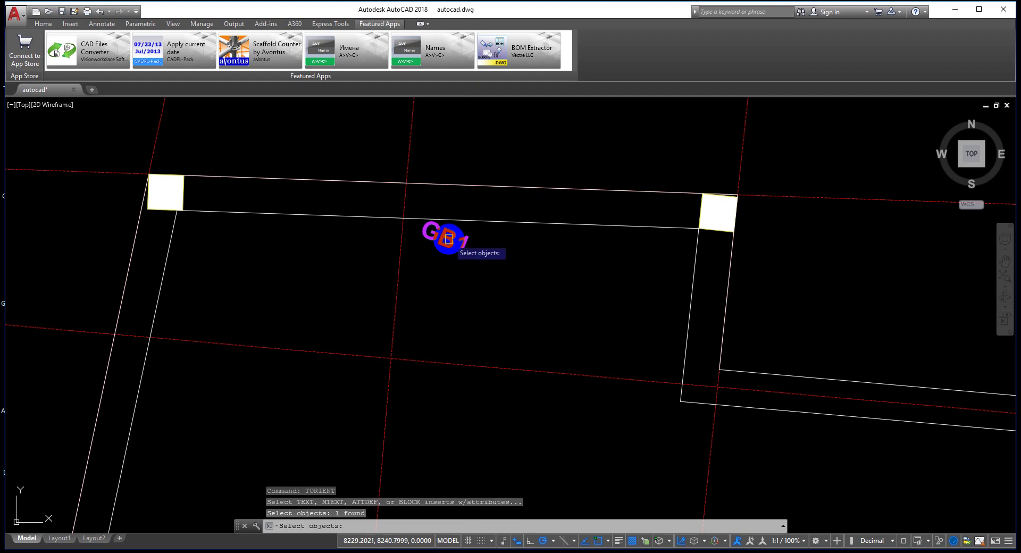
pyautogui.press('Return')
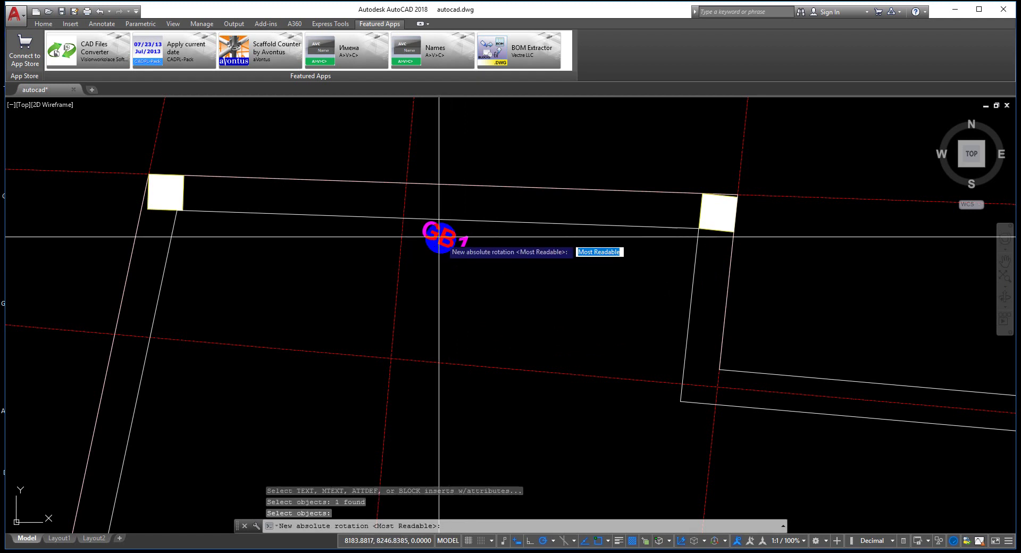
pyautogui.click(184, 211)
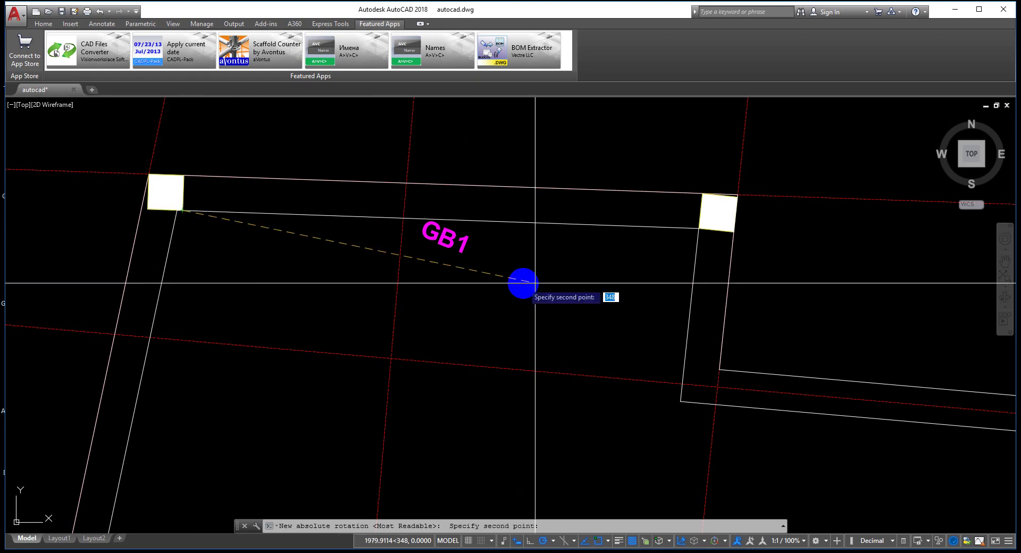
pyautogui.click(699, 228)
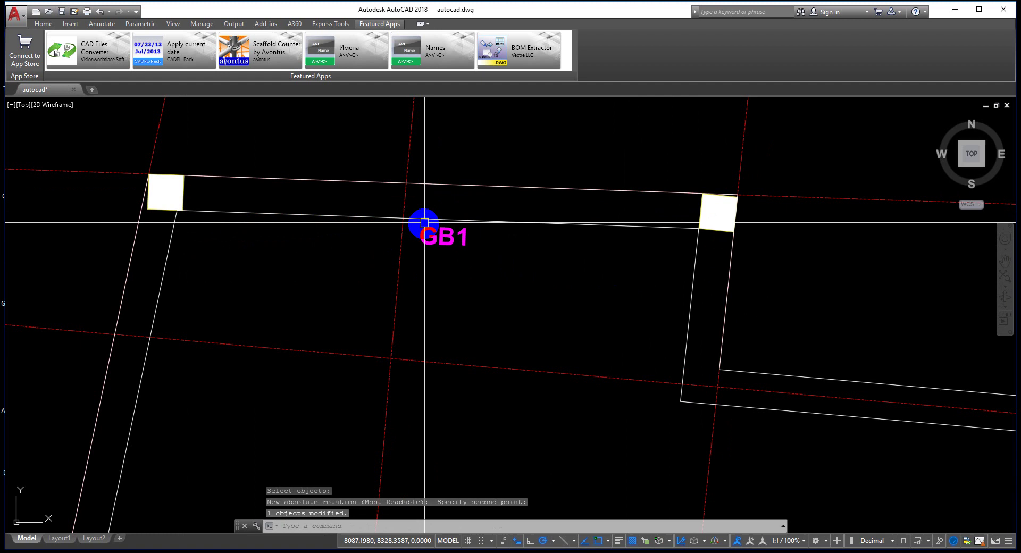
# Step: Check the realigned label against the top beam's lower edge line
pyautogui.scroll(2, 424, 226)
pyautogui.moveTo(423, 225); pyautogui.dragTo(458, 296, button='middle')
pyautogui.scroll(-2, 468, 282)
pyautogui.scroll(2, 486, 326)
pyautogui.moveTo(486, 326)
pyautogui.mouseDown(button='middle')
pyautogui.moveTo(420, 221)
pyautogui.moveTo(497, 299)
pyautogui.mouseUp(button='middle')
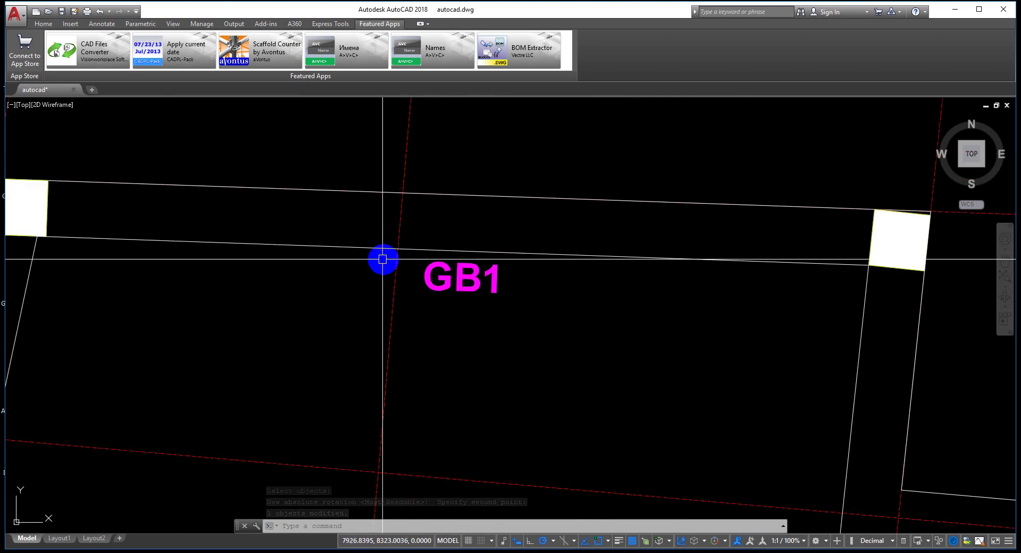
pyautogui.scroll(-2, 383, 257)
pyautogui.click(414, 257)
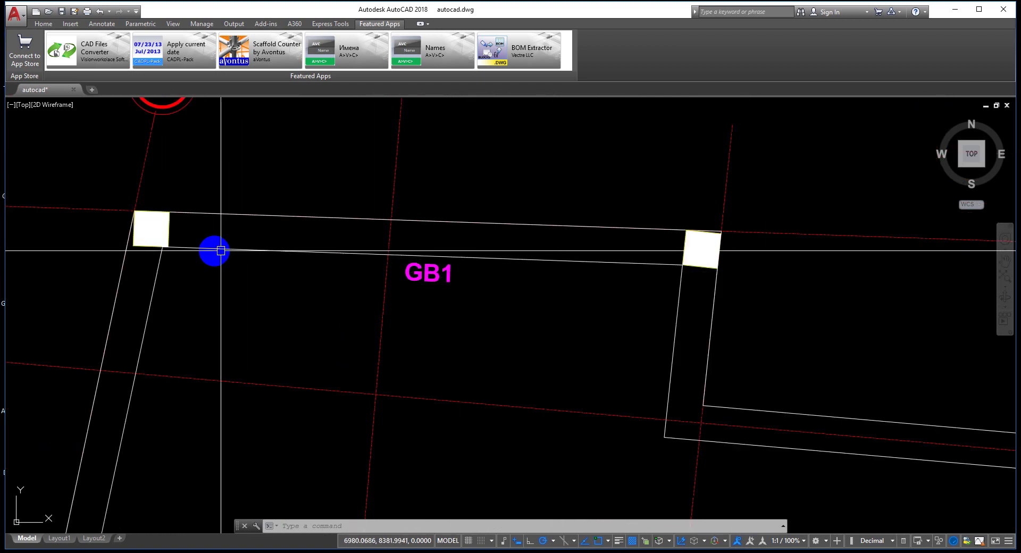
pyautogui.moveTo(419, 321)
pyautogui.mouseDown(button='middle')
pyautogui.moveTo(520, 231)
pyautogui.moveTo(487, 323)
pyautogui.moveTo(529, 207)
pyautogui.mouseUp(button='middle')
# Step: Align the left sloping beam's GB1 label with TORIENT, from the beam's bottom corner to its top corner
pyautogui.press('Escape')
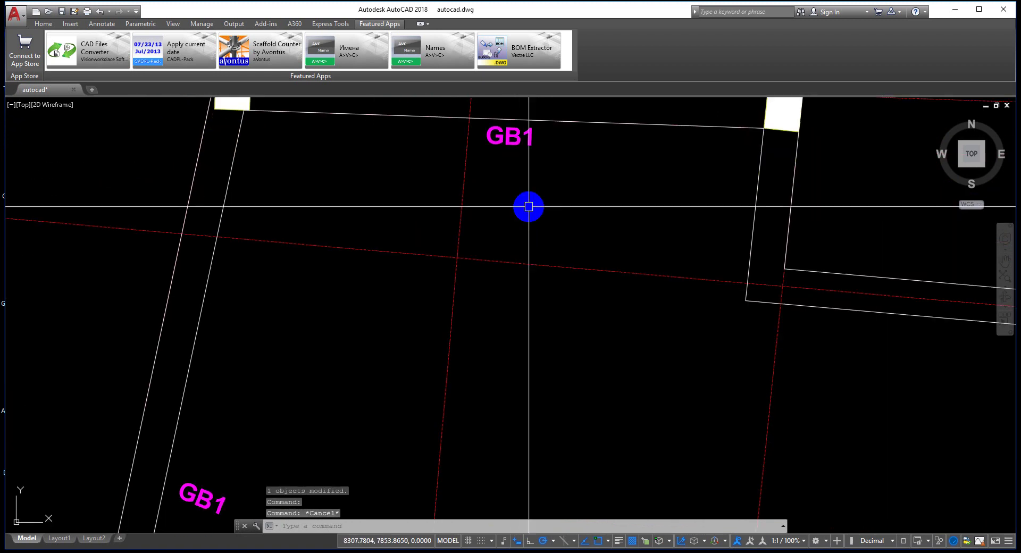
pyautogui.moveTo(498, 292)
pyautogui.mouseDown(button='middle')
pyautogui.moveTo(369, 253)
pyautogui.moveTo(371, 276)
pyautogui.mouseUp(button='middle')
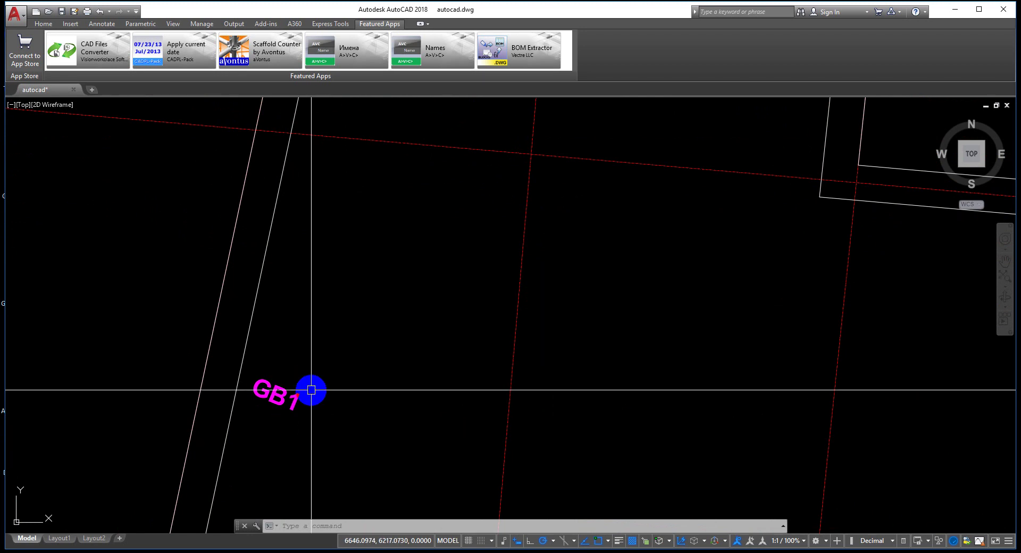
pyautogui.write('TORIENT')
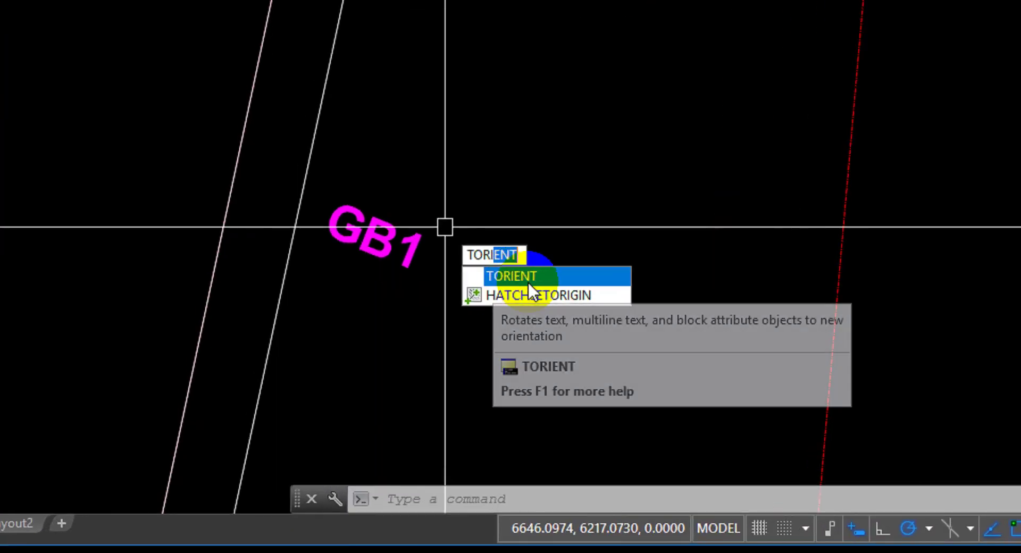
pyautogui.click(531, 276)
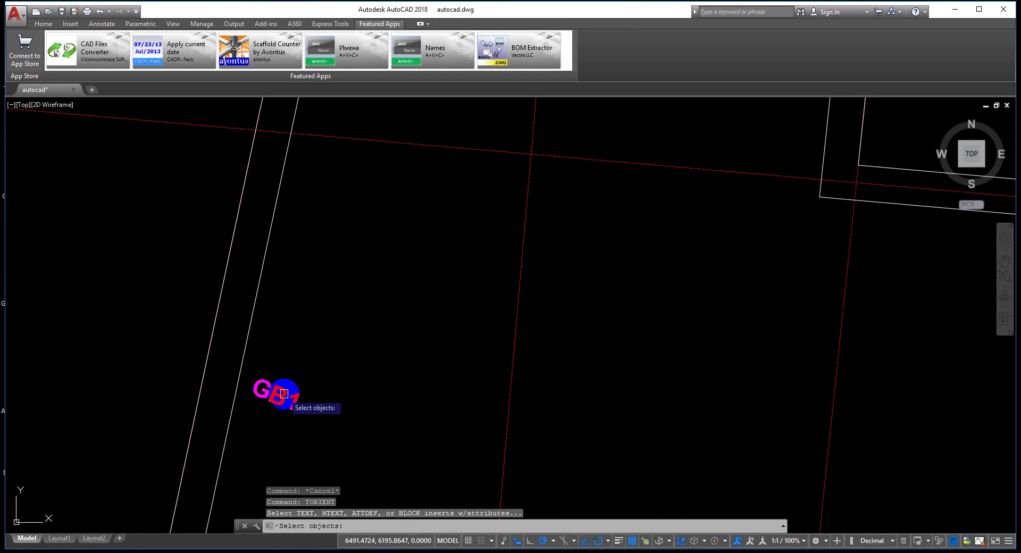
pyautogui.press('Return')
pyautogui.scroll(-5, 340, 330)
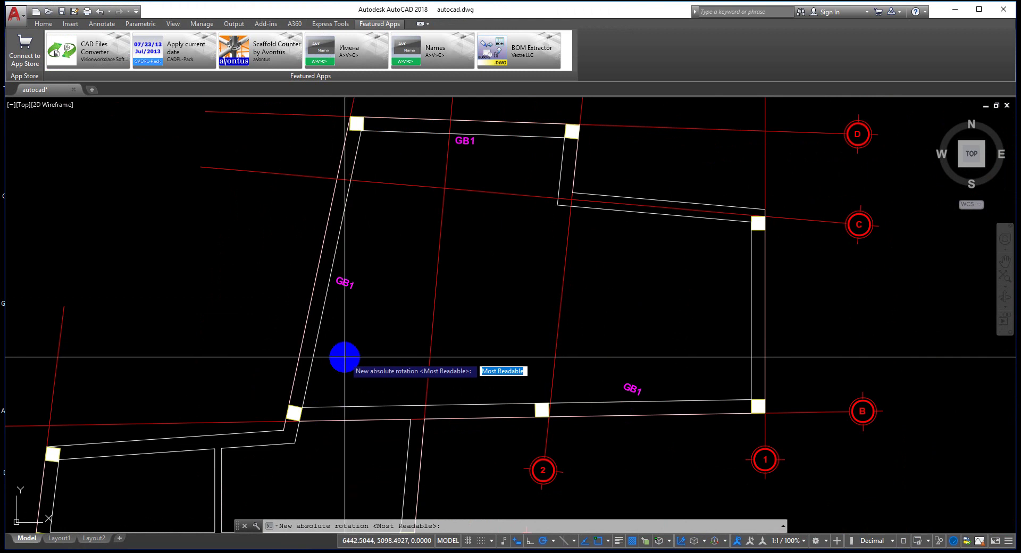
pyautogui.scroll(3, 298, 411)
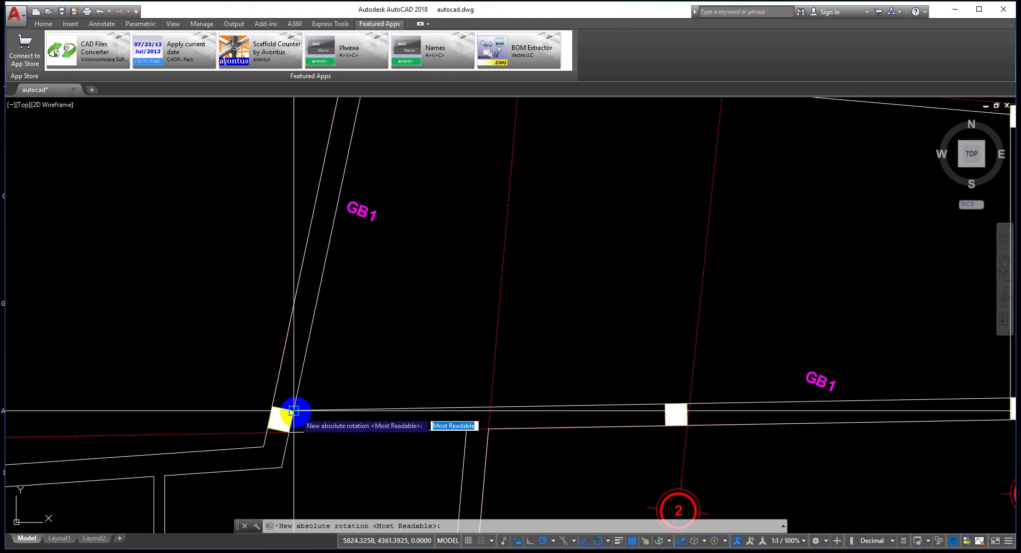
pyautogui.click(294, 411)
pyautogui.scroll(-3, 335, 425)
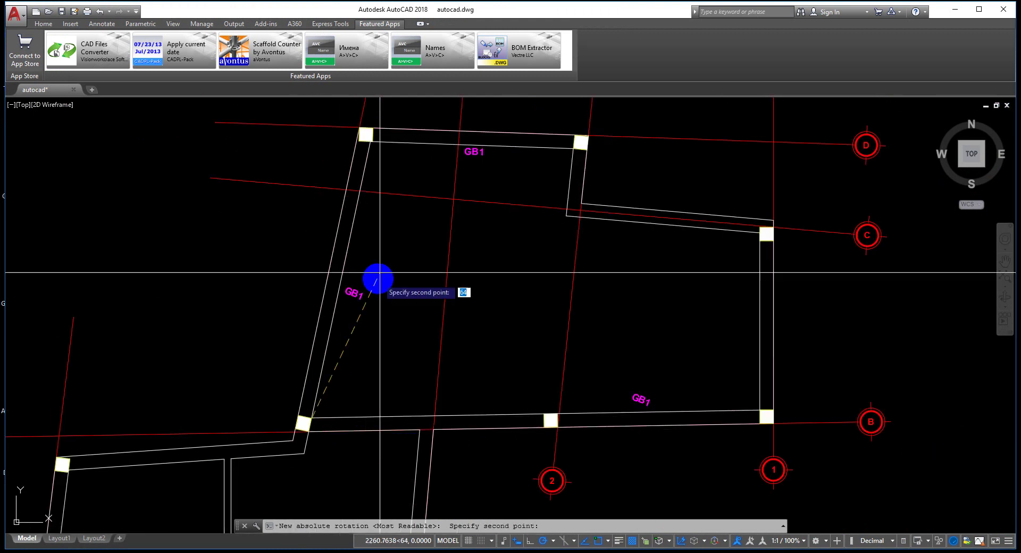
pyautogui.scroll(3, 371, 141)
pyautogui.click(370, 141)
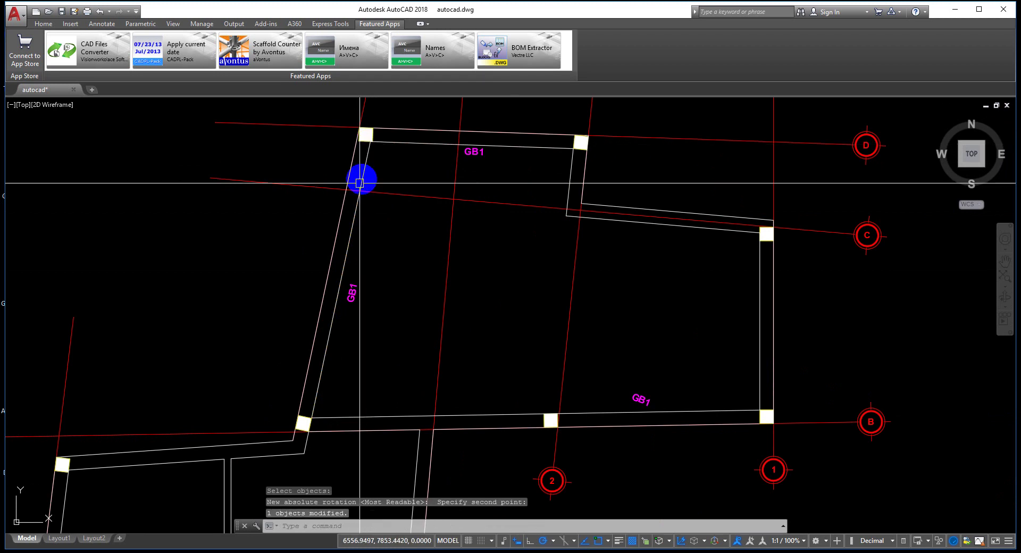
pyautogui.scroll(2, 373, 239)
pyautogui.scroll(3, 358, 281)
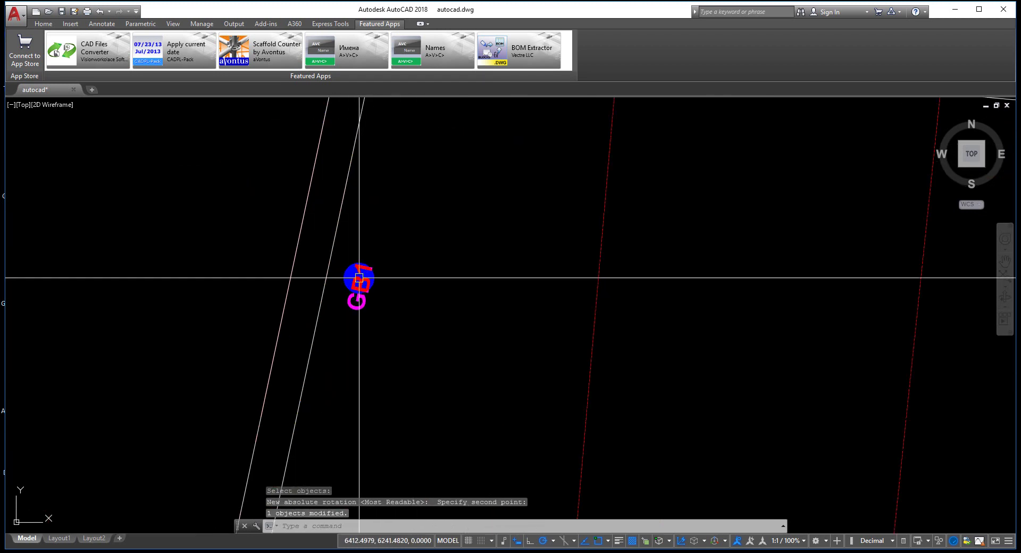
# Step: Center the view on the GB1 label of the bottom beam between columns 1 and 2
pyautogui.scroll(-3, 442, 350)
pyautogui.scroll(-4, 346, 271)
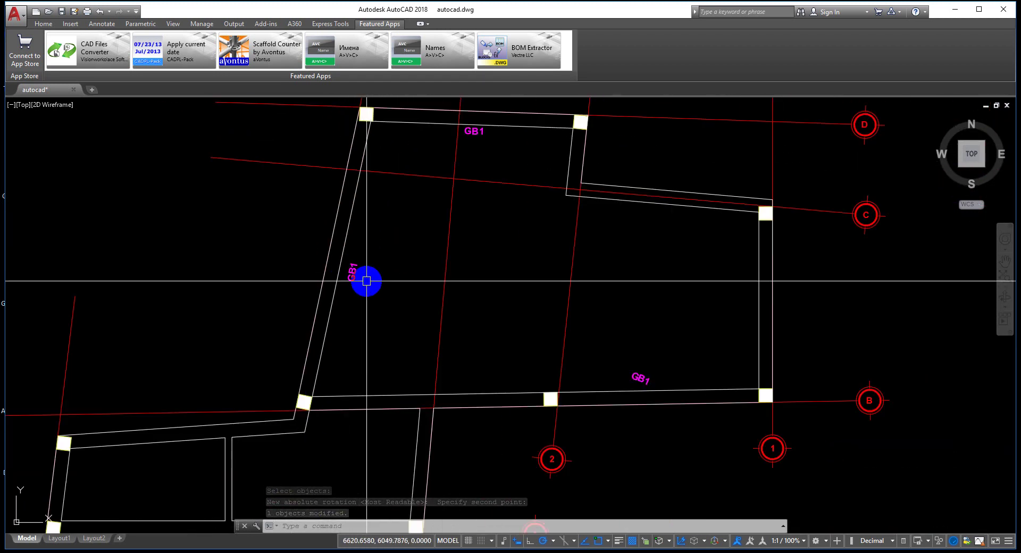
pyautogui.scroll(5, 274, 286)
pyautogui.scroll(5, 273, 286)
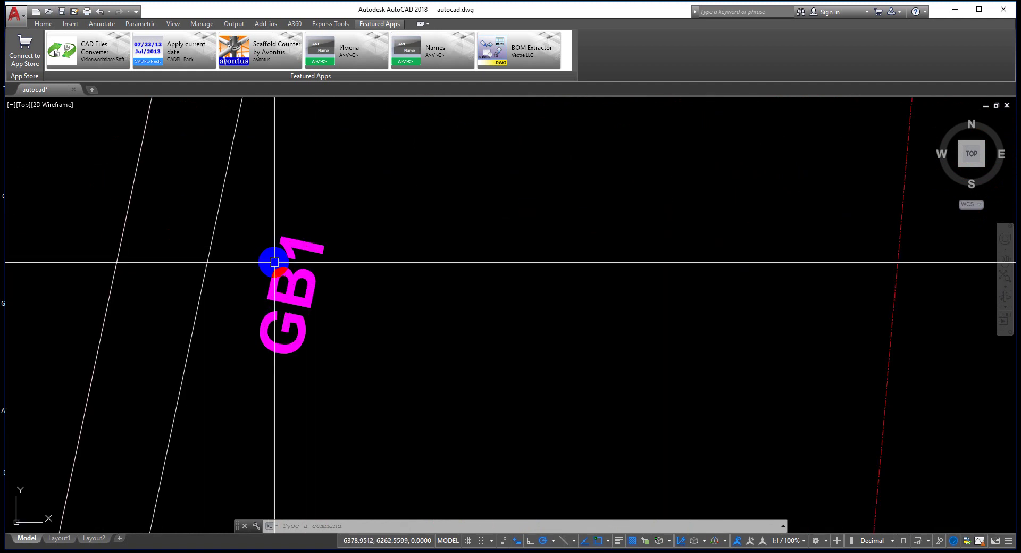
pyautogui.scroll(-5, 489, 353)
pyautogui.scroll(-4, 394, 313)
pyautogui.scroll(4, 585, 343)
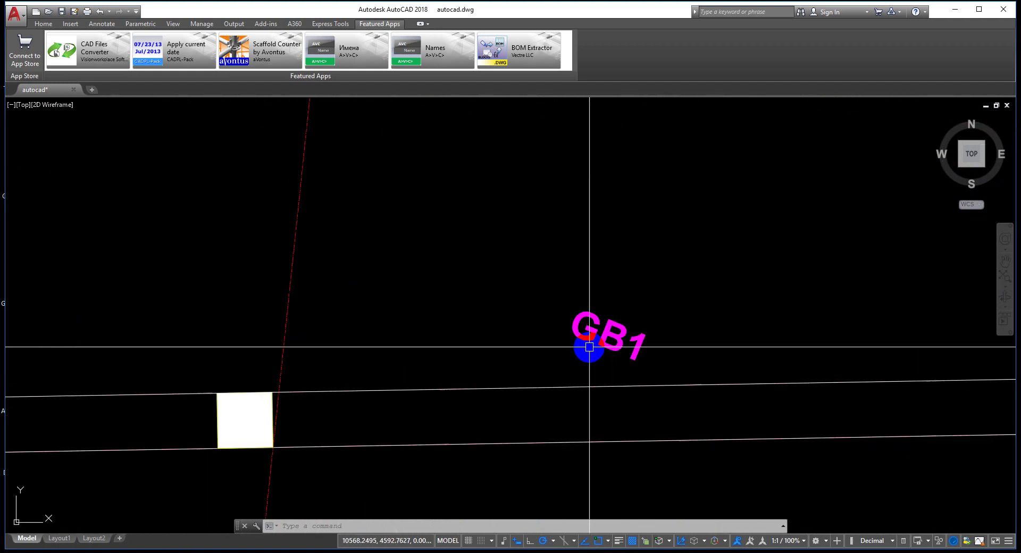
pyautogui.scroll(-2, 588, 343)
pyautogui.scroll(2, 575, 353)
pyautogui.moveTo(574, 354); pyautogui.dragTo(490, 257, button='middle')
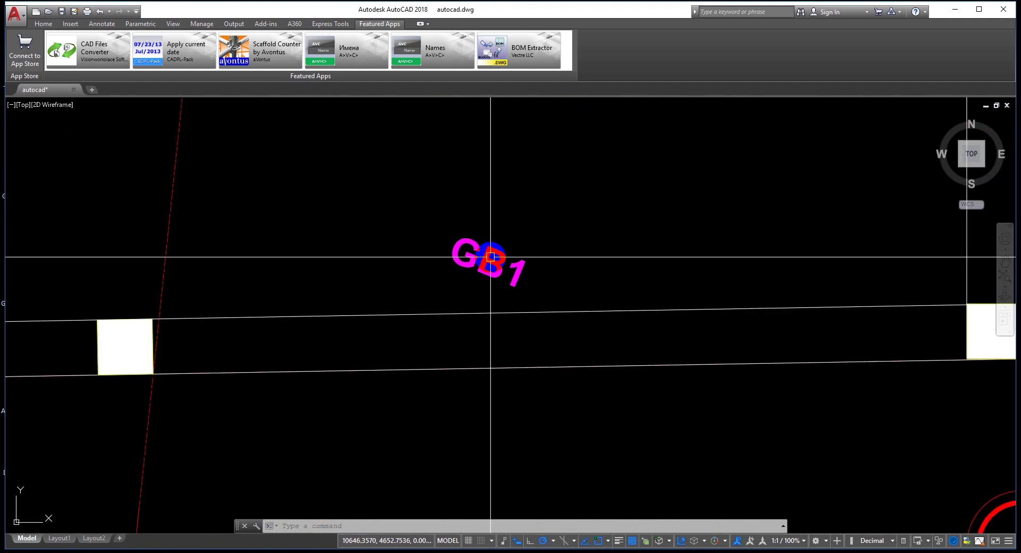
# Step: Rotate that GB1 label with TORIENT, from the beam corner near grid 2 along the beam
pyautogui.write('OR')
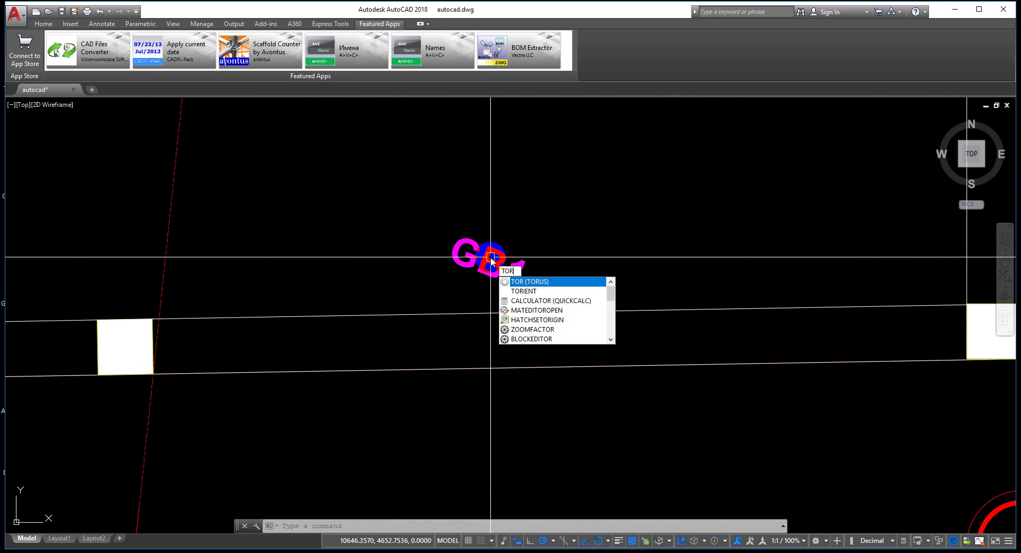
pyautogui.click(524, 283)
pyautogui.click(490, 264)
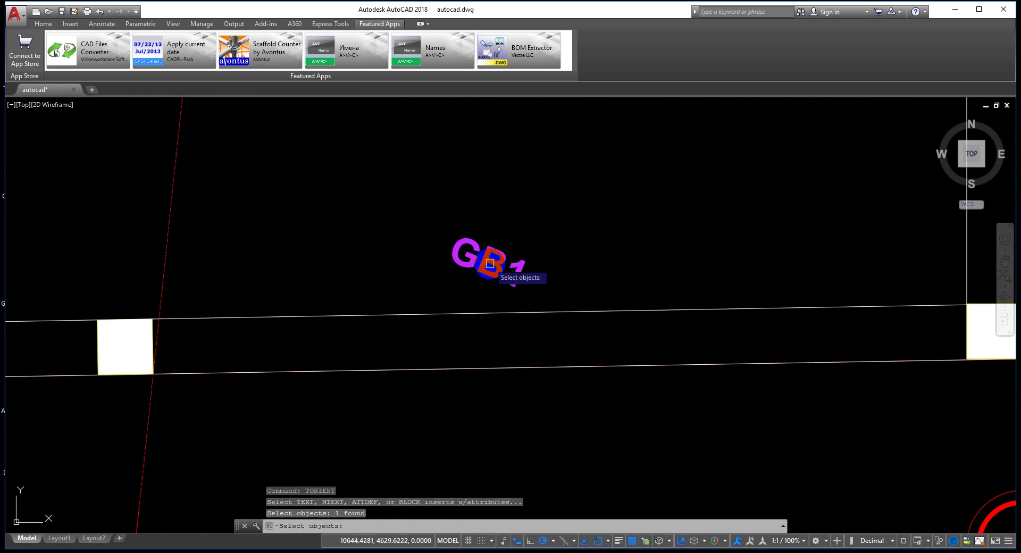
pyautogui.press('Return')
pyautogui.scroll(-2, 493, 282)
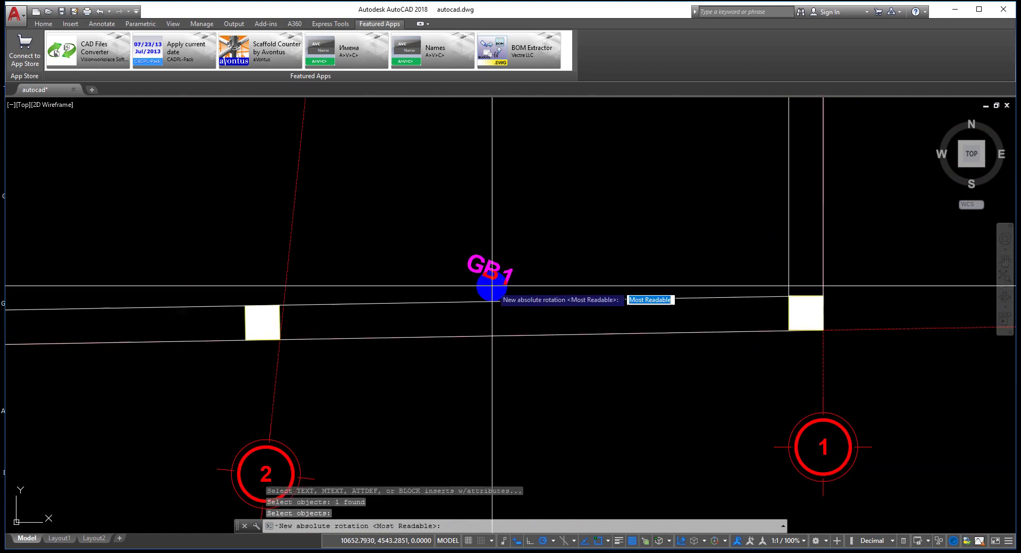
pyautogui.click(279, 304)
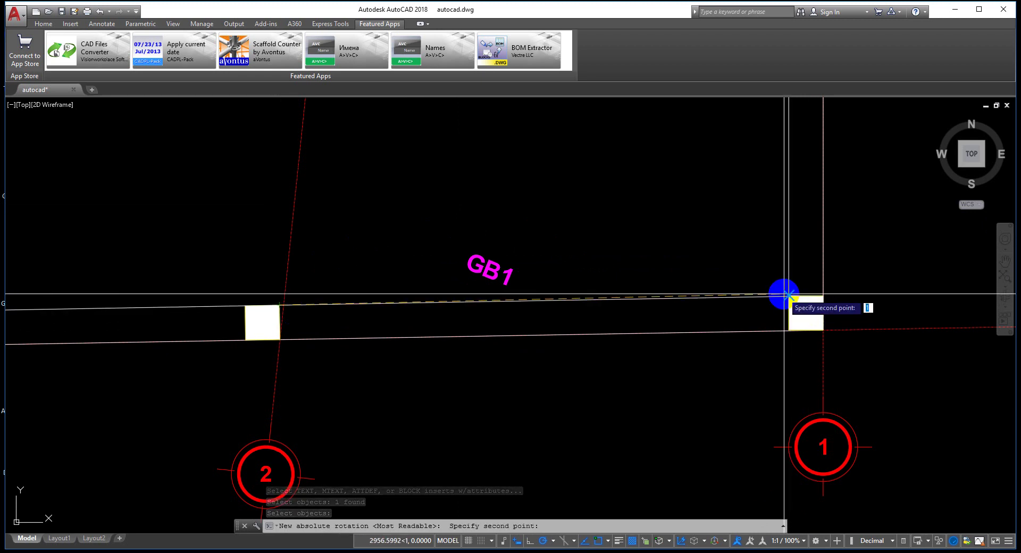
pyautogui.scroll(3, 790, 300)
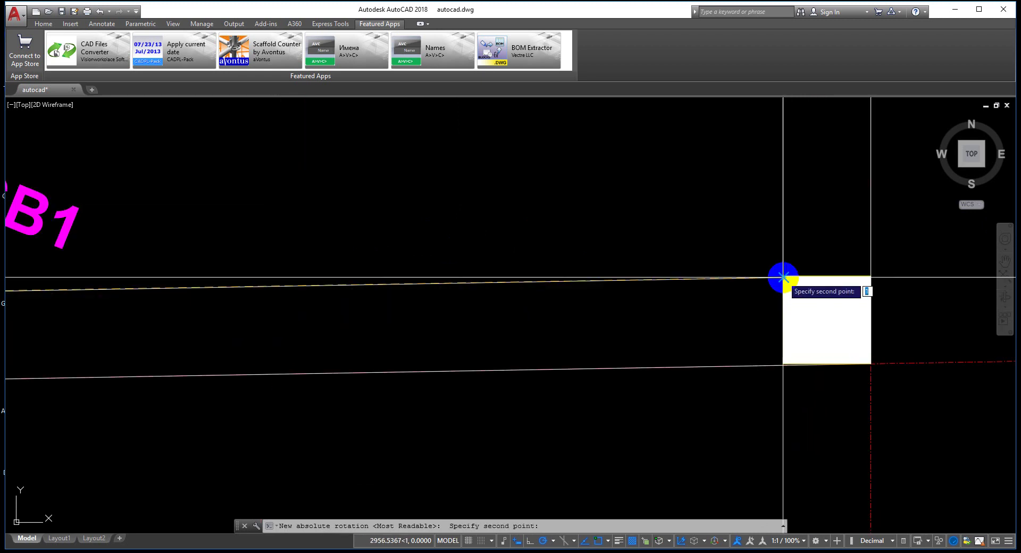
pyautogui.click(783, 277)
pyautogui.scroll(-3, 787, 263)
pyautogui.click(486, 248)
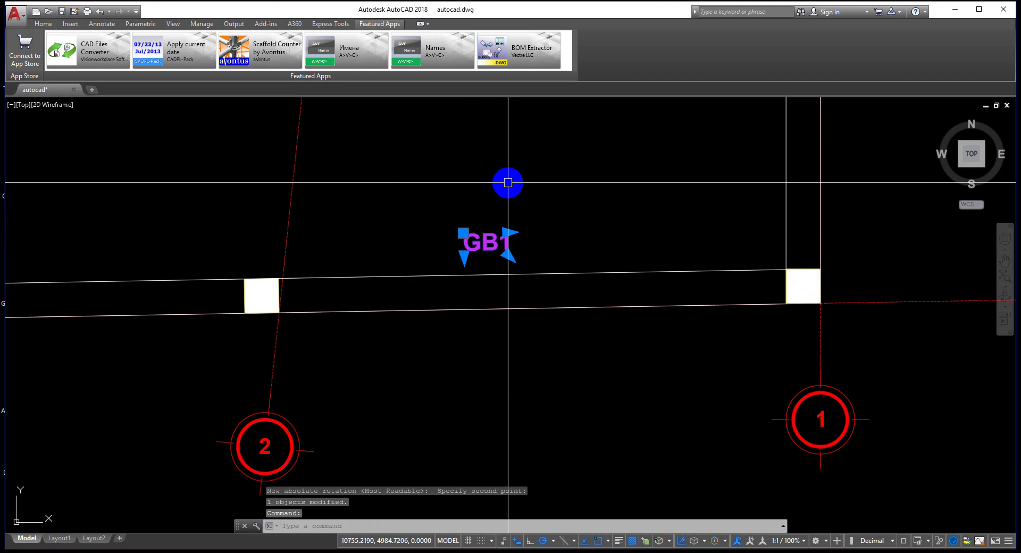
# Step: Move the rotated GB1 label slightly down so it sits just above its beam
pyautogui.scroll(2, 593, 269)
pyautogui.write('m')
pyautogui.press('Return')
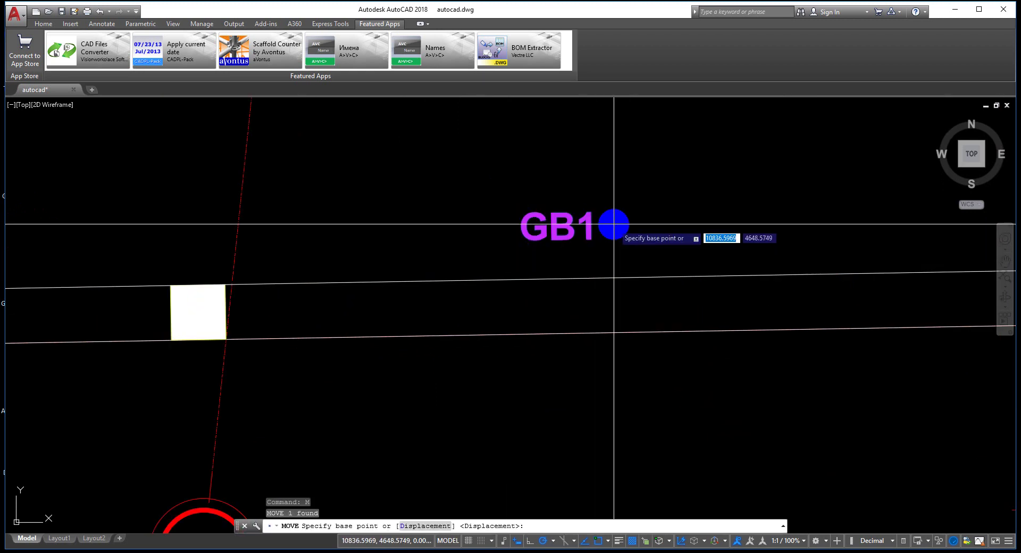
pyautogui.click(613, 224)
pyautogui.click(612, 236)
# Step: Pan and zoom around the plan to review the GB1 labels near column 2
pyautogui.scroll(-2, 604, 379)
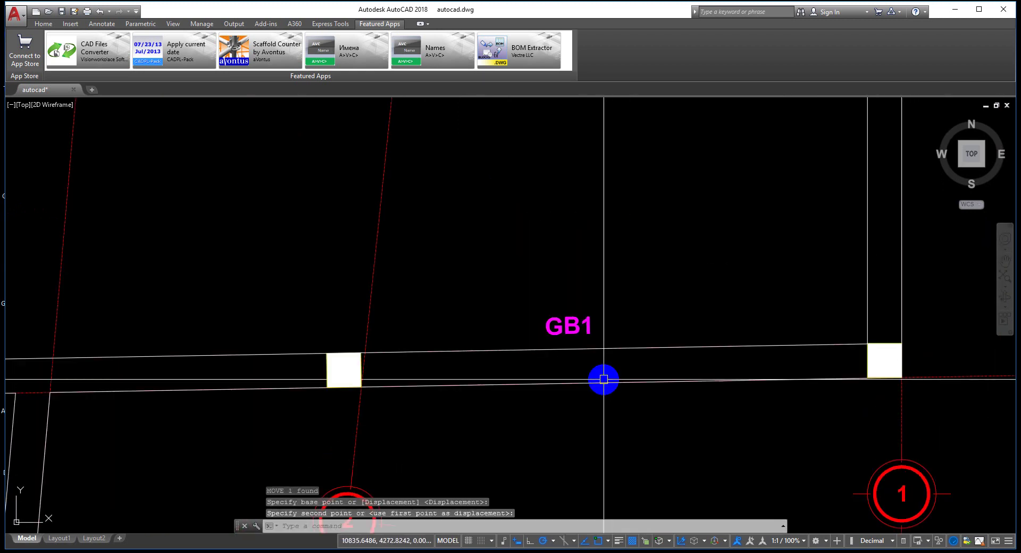
pyautogui.scroll(-4, 604, 379)
pyautogui.moveTo(581, 351); pyautogui.dragTo(642, 336, button='middle')
pyautogui.scroll(4, 511, 217)
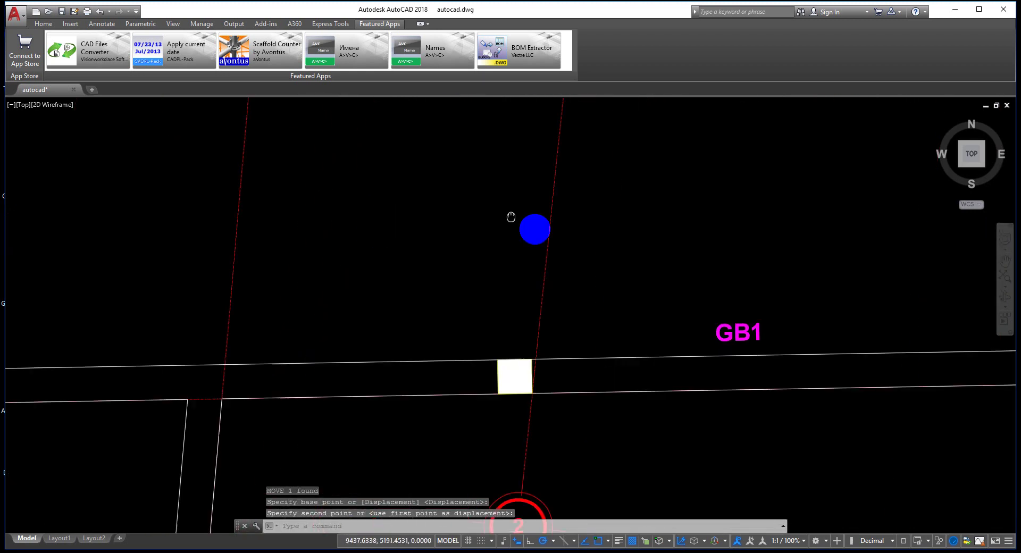
pyautogui.scroll(2, 700, 305)
pyautogui.scroll(-2, 615, 279)
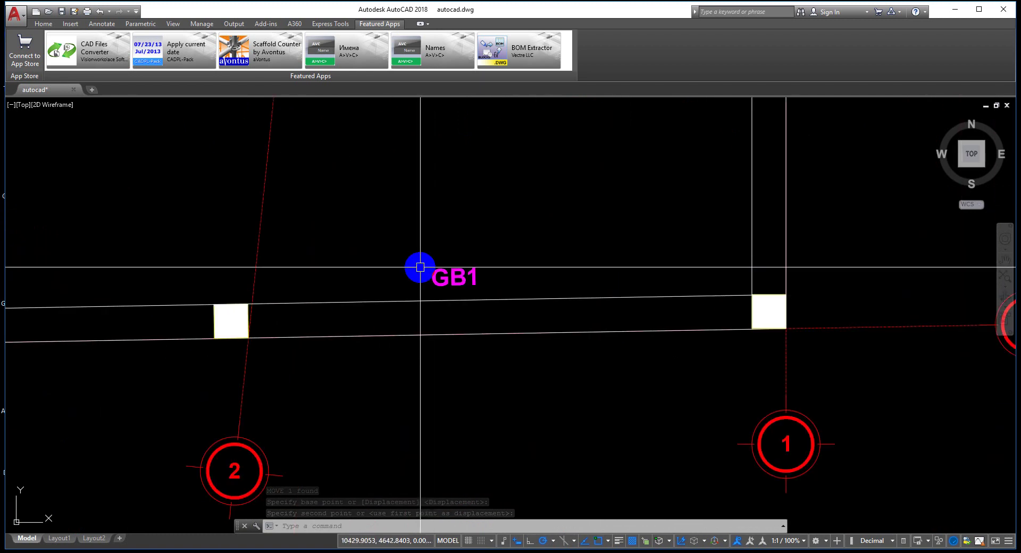
pyautogui.moveTo(419, 267)
pyautogui.mouseDown(button='middle')
pyautogui.moveTo(599, 314)
pyautogui.moveTo(581, 360)
pyautogui.mouseUp(button='middle')
pyautogui.scroll(-4, 586, 284)
pyautogui.moveTo(436, 186)
pyautogui.mouseDown(button='middle')
pyautogui.moveTo(472, 338)
pyautogui.moveTo(569, 232)
pyautogui.mouseUp(button='middle')
pyautogui.scroll(3, 786, 356)
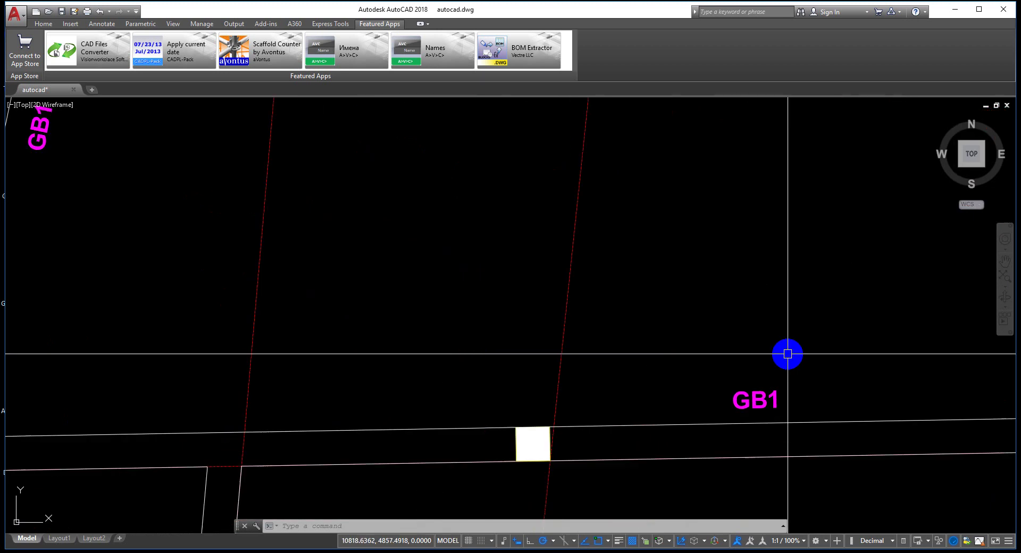
pyautogui.moveTo(786, 355); pyautogui.dragTo(590, 330, button='middle')
pyautogui.scroll(3, 561, 289)
pyautogui.scroll(-2, 569, 269)
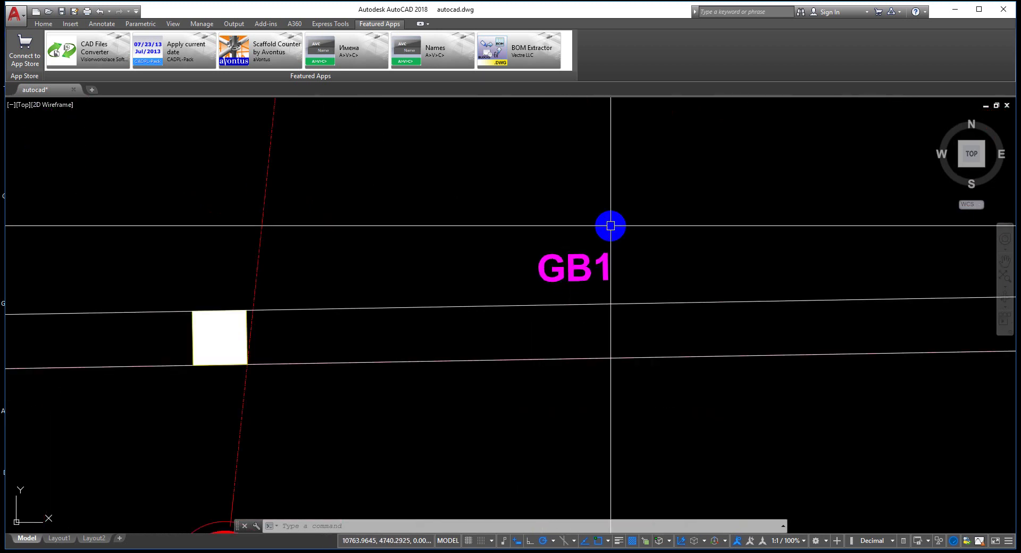
pyautogui.scroll(-3, 604, 235)
pyautogui.scroll(3, 605, 240)
pyautogui.scroll(-3, 610, 217)
pyautogui.scroll(2, 583, 306)
pyautogui.moveTo(609, 217)
pyautogui.mouseDown(button='middle')
pyautogui.moveTo(584, 306)
pyautogui.moveTo(753, 228)
pyautogui.mouseUp(button='middle')
pyautogui.scroll(-2, 579, 329)
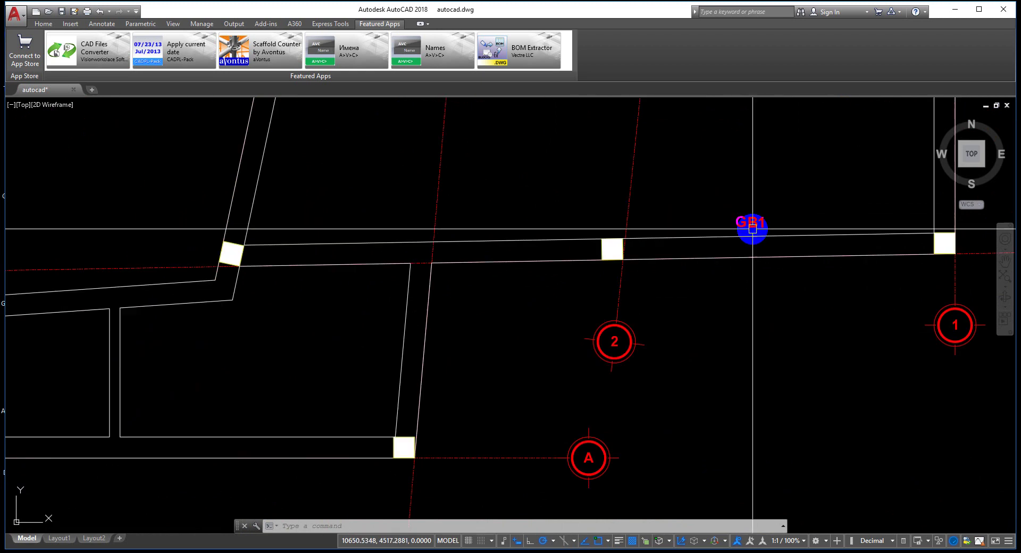
pyautogui.moveTo(585, 328)
pyautogui.mouseDown(button='middle')
pyautogui.moveTo(733, 256)
pyautogui.moveTo(645, 325)
pyautogui.mouseUp(button='middle')
pyautogui.scroll(2, 793, 251)
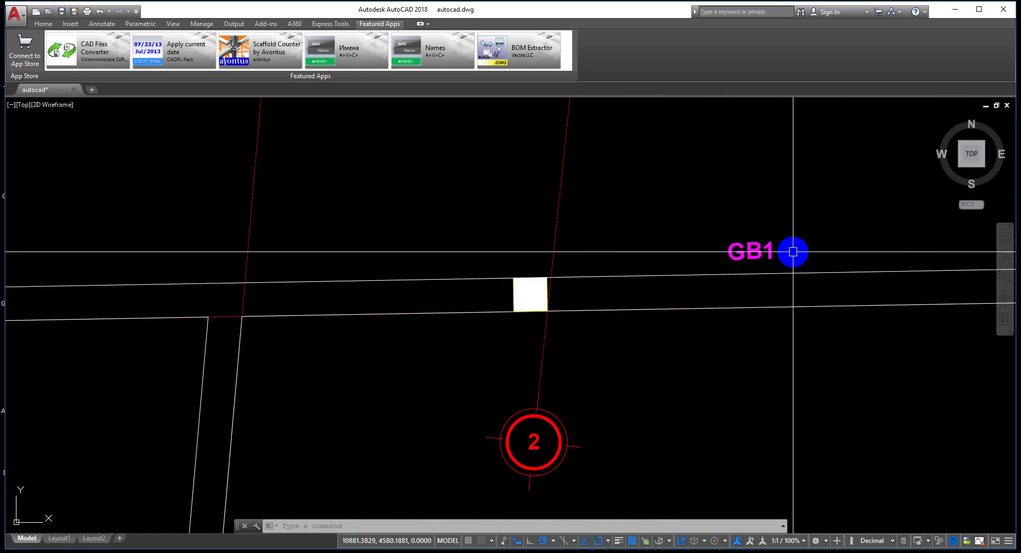
pyautogui.write('O')
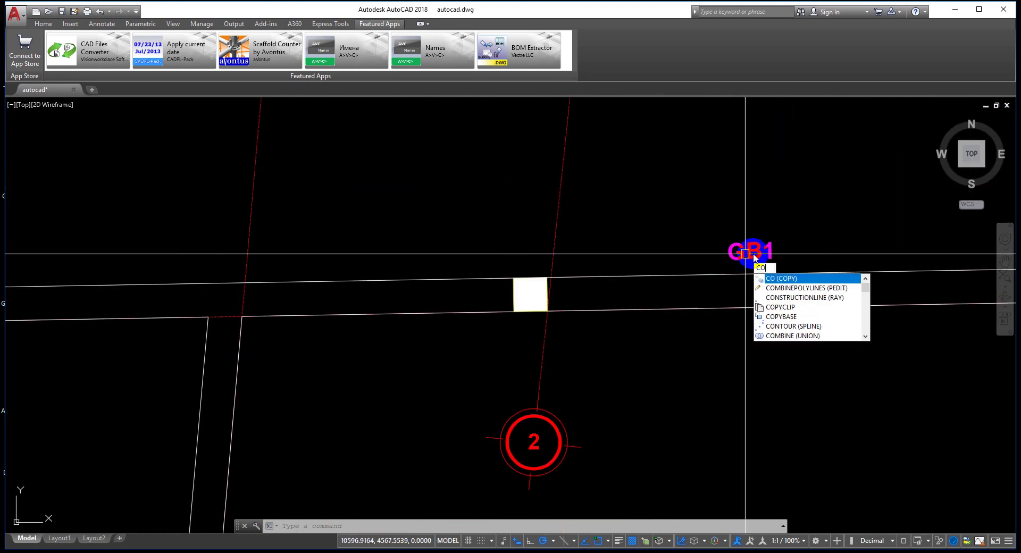
pyautogui.press('Return')
pyautogui.press('Return')
pyautogui.click(766, 252)
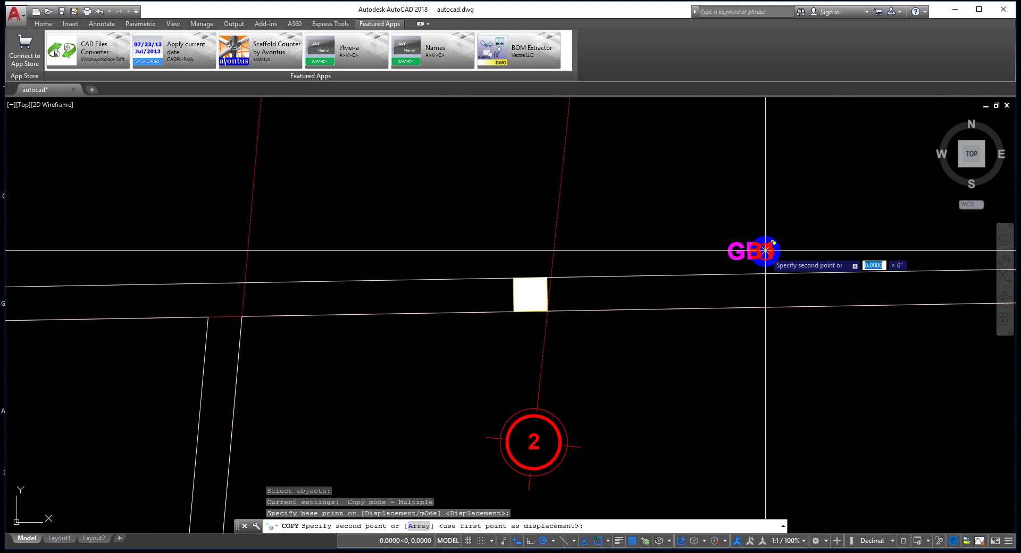
pyautogui.scroll(-2, 771, 251)
pyautogui.moveTo(611, 278); pyautogui.dragTo(848, 139, button='middle')
pyautogui.moveTo(468, 285)
pyautogui.mouseDown(button='middle')
pyautogui.moveTo(817, 221)
pyautogui.moveTo(574, 351)
pyautogui.mouseUp(button='middle')
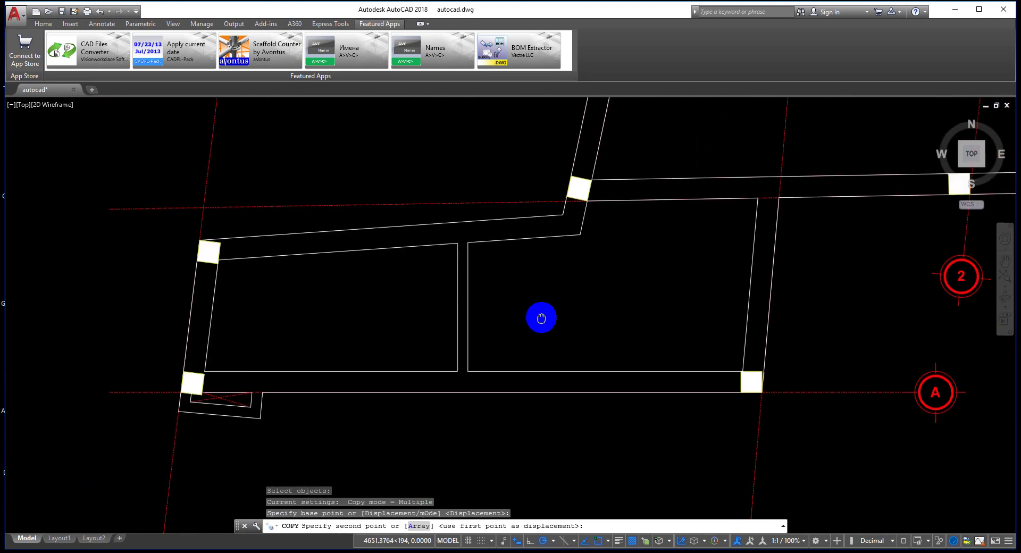
pyautogui.scroll(2, 500, 314)
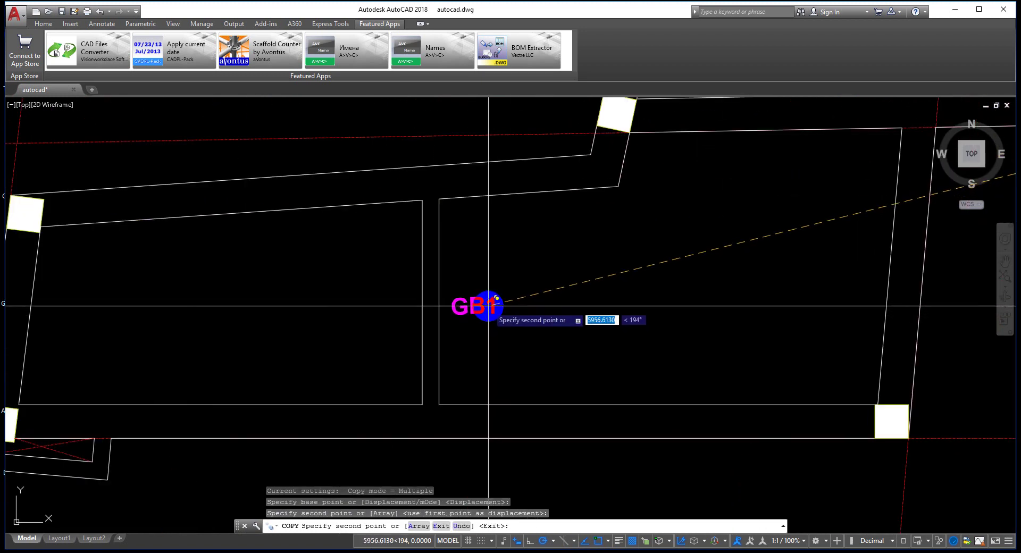
pyautogui.press('Escape')
pyautogui.scroll(2, 486, 305)
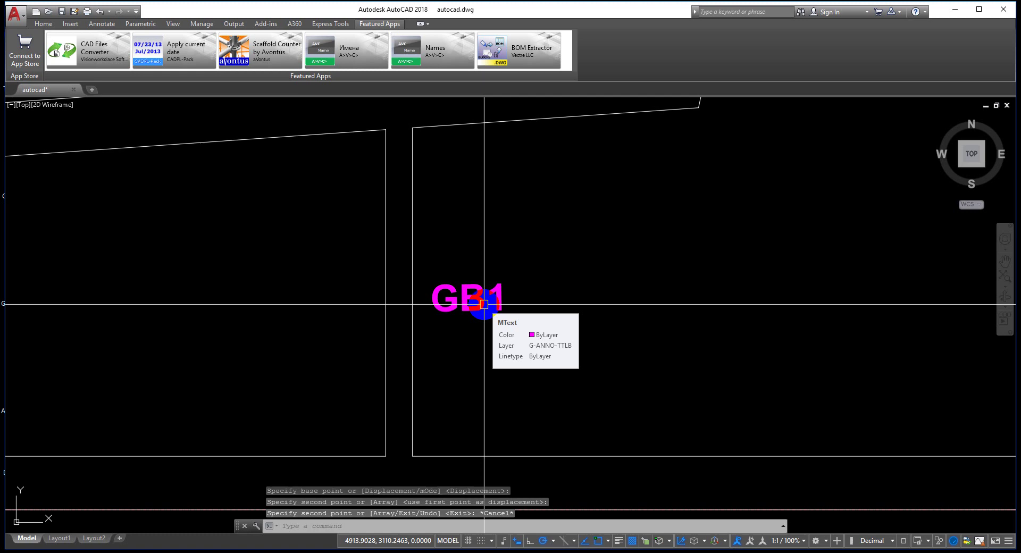
# Step: Turn the GB1 label in this bay upright with TORIENT, picking two points up the wall line
pyautogui.write('TORI')
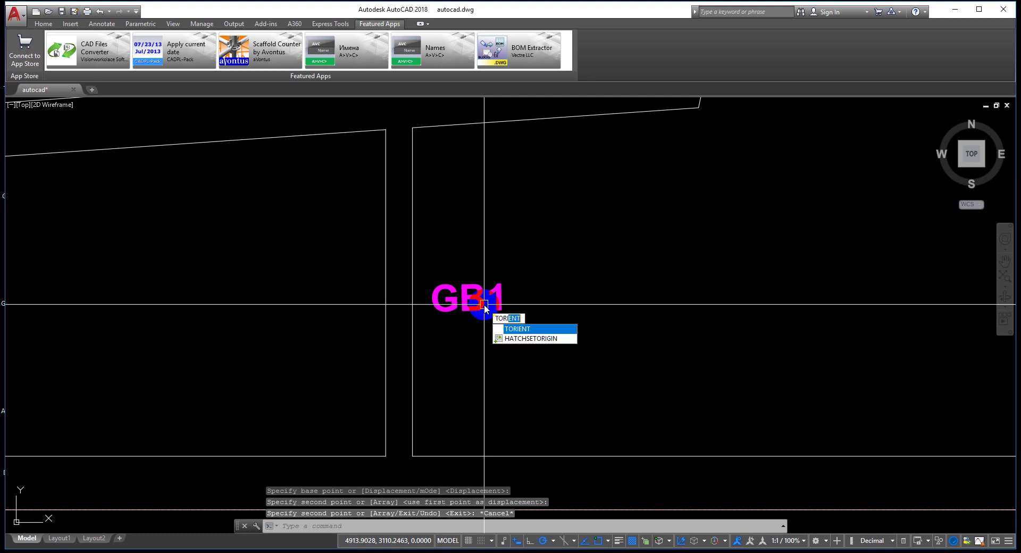
pyautogui.click(518, 330)
pyautogui.click(470, 293)
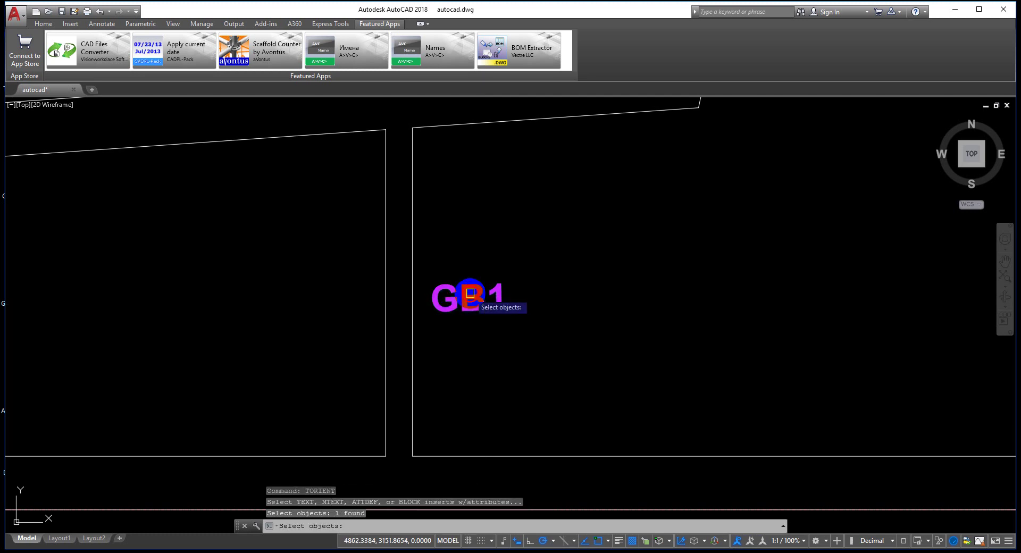
pyautogui.press('Return')
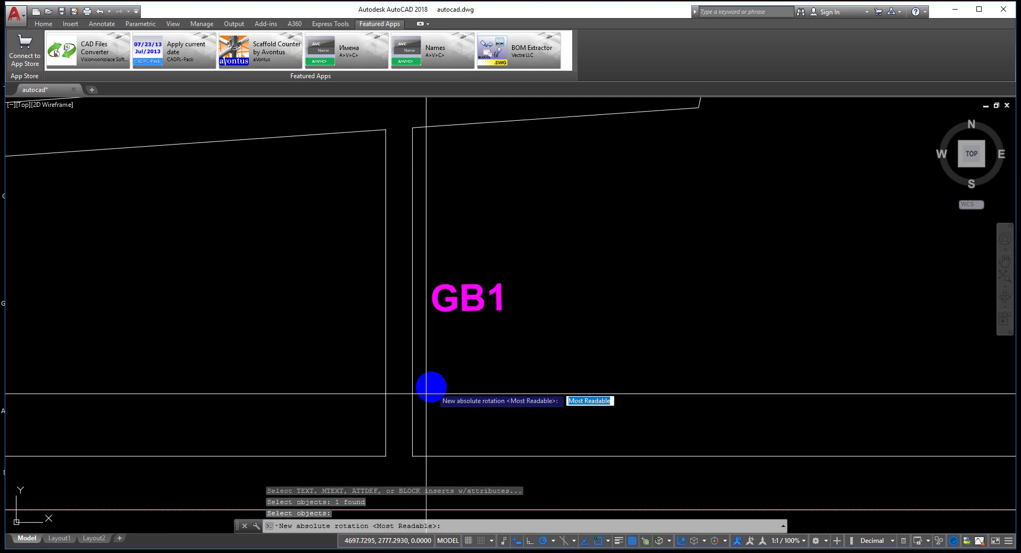
pyautogui.click(412, 456)
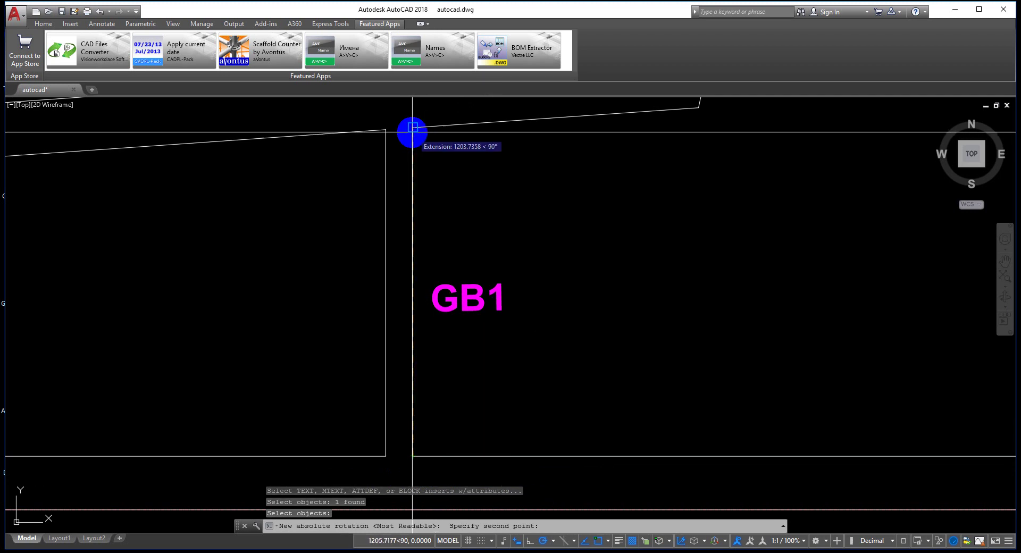
pyautogui.click(412, 127)
# Step: Select the rotated label and the vertical wall line to compare their alignment
pyautogui.scroll(-3, 461, 297)
pyautogui.moveTo(461, 297); pyautogui.dragTo(502, 205, button='middle')
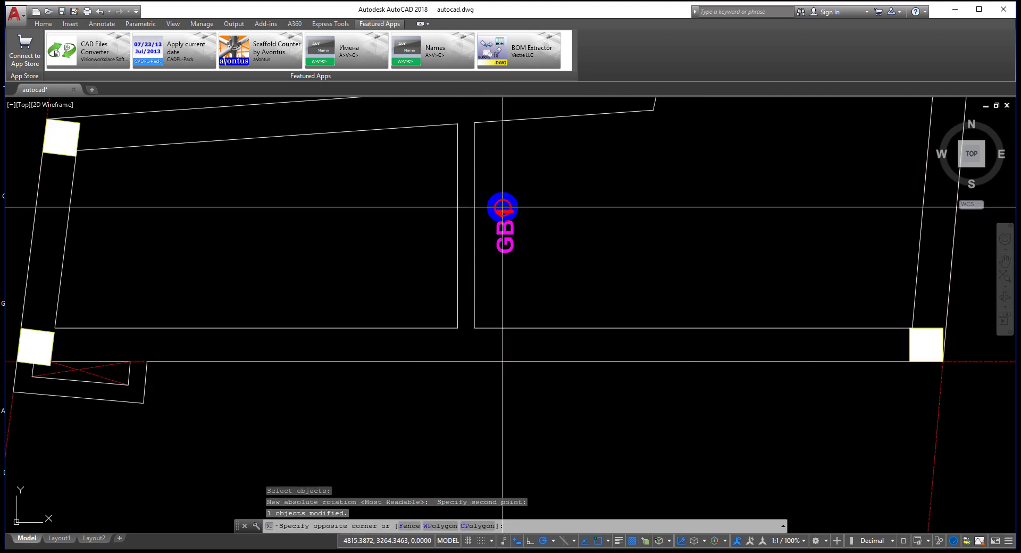
pyautogui.click(501, 206)
pyautogui.click(498, 268)
pyautogui.scroll(2, 508, 244)
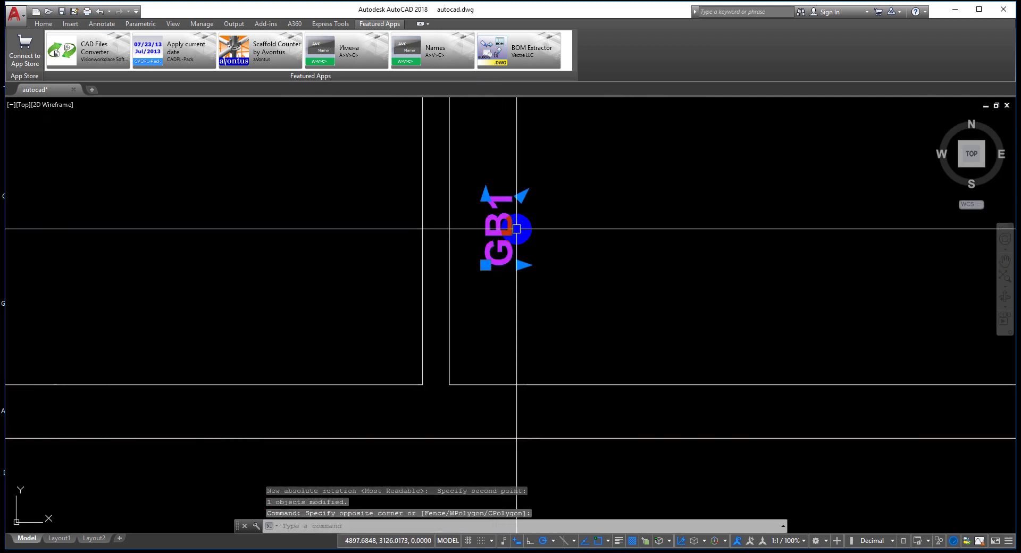
pyautogui.scroll(-3, 445, 313)
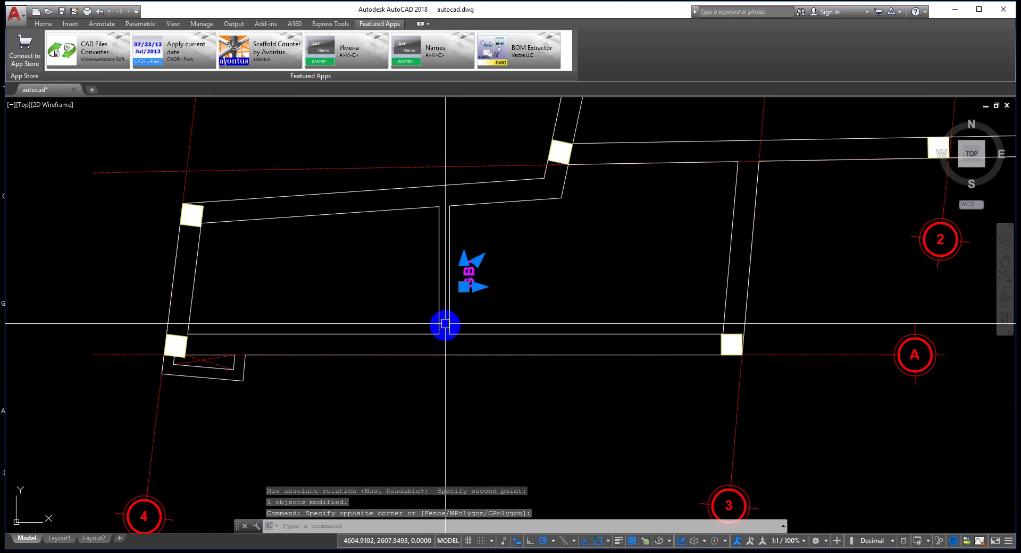
pyautogui.click(450, 290)
pyautogui.scroll(5, 450, 289)
pyautogui.press('Escape')
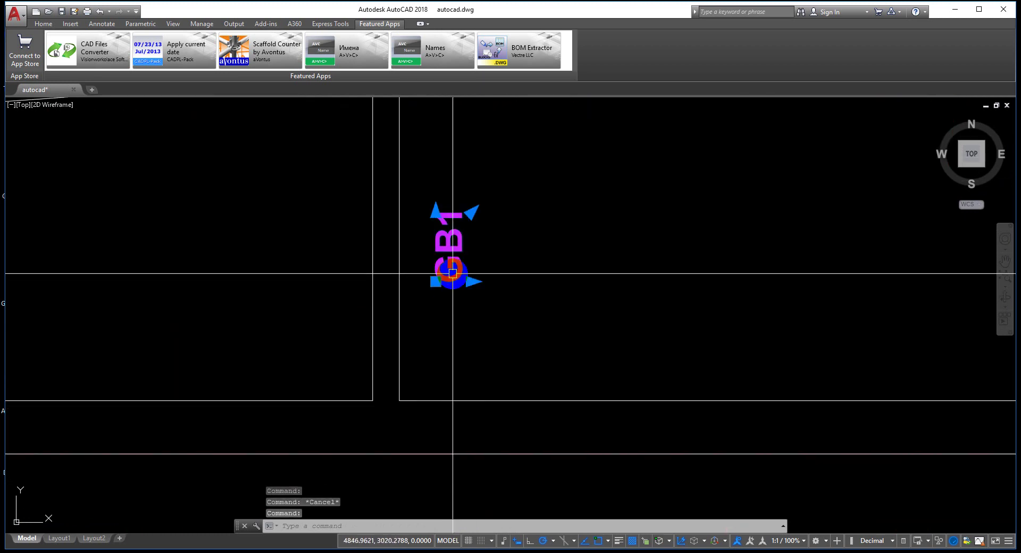
# Step: Begin moving the upright GB1 label, picking its base point
pyautogui.press('m')
pyautogui.press('Return')
pyautogui.click(452, 273)
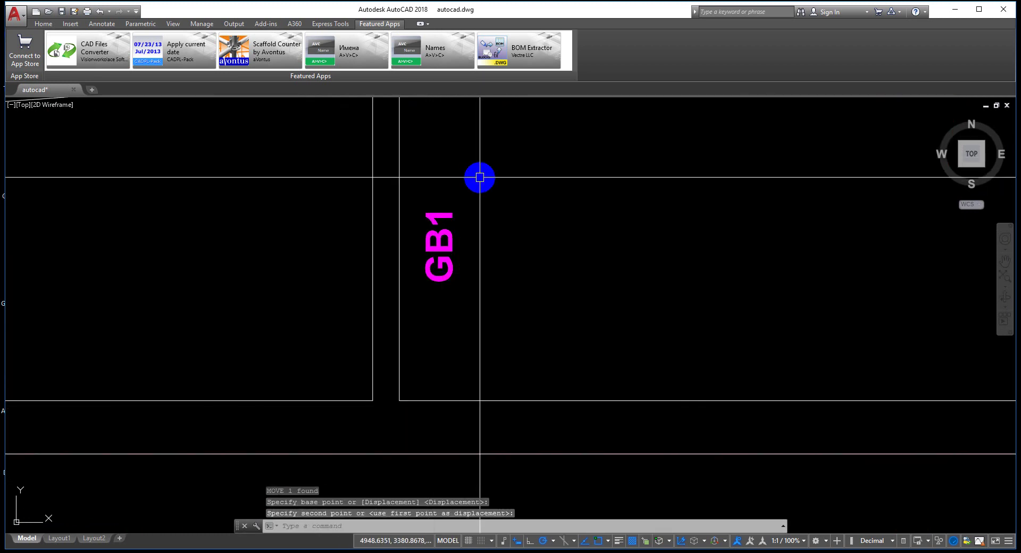
pyautogui.scroll(-2, 479, 176)
pyautogui.moveTo(478, 175); pyautogui.dragTo(489, 238, button='middle')
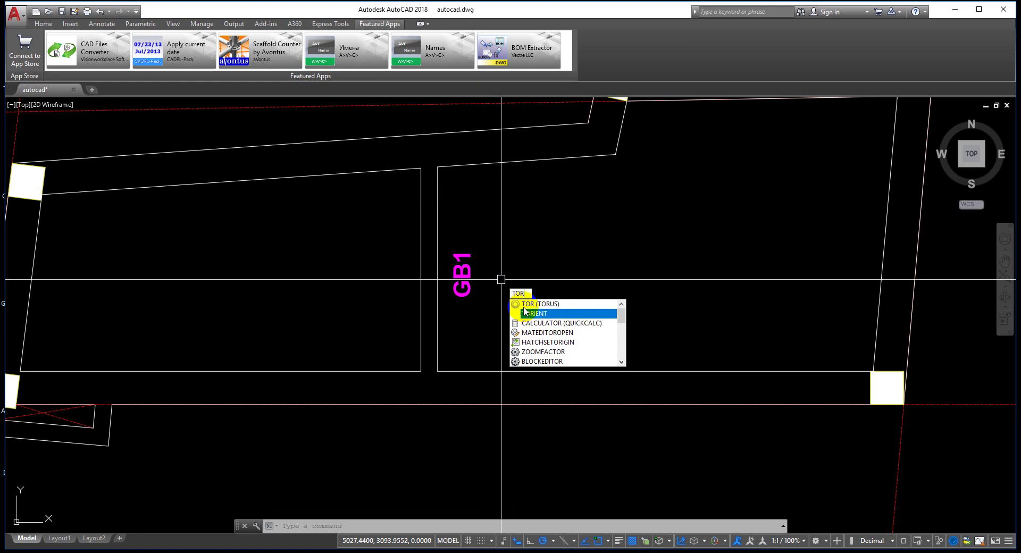
# Step: Reorient the upright GB1 label with TORIENT, from the wall corner along the slanted beam
pyautogui.click(539, 317)
pyautogui.click(462, 284)
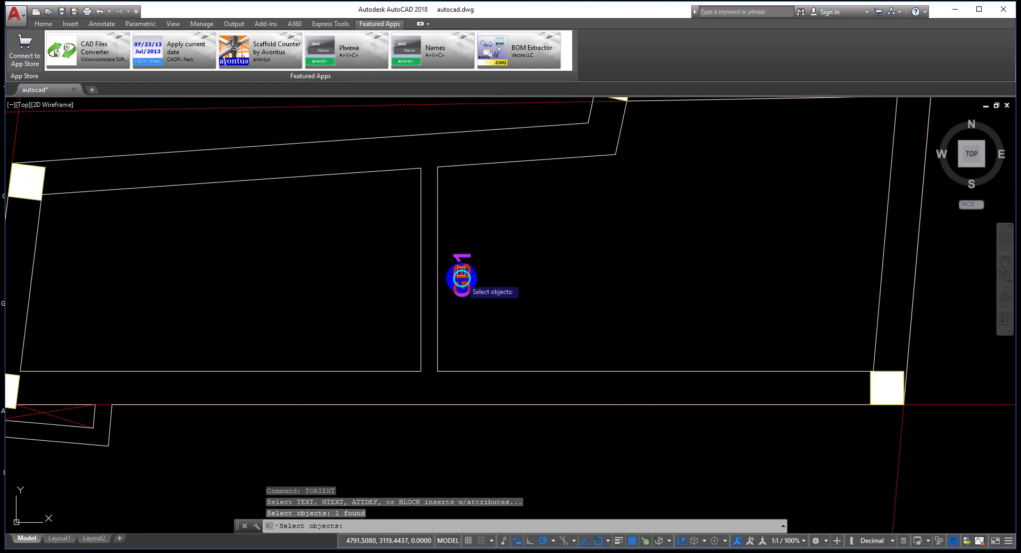
pyautogui.press('Return')
pyautogui.click(437, 167)
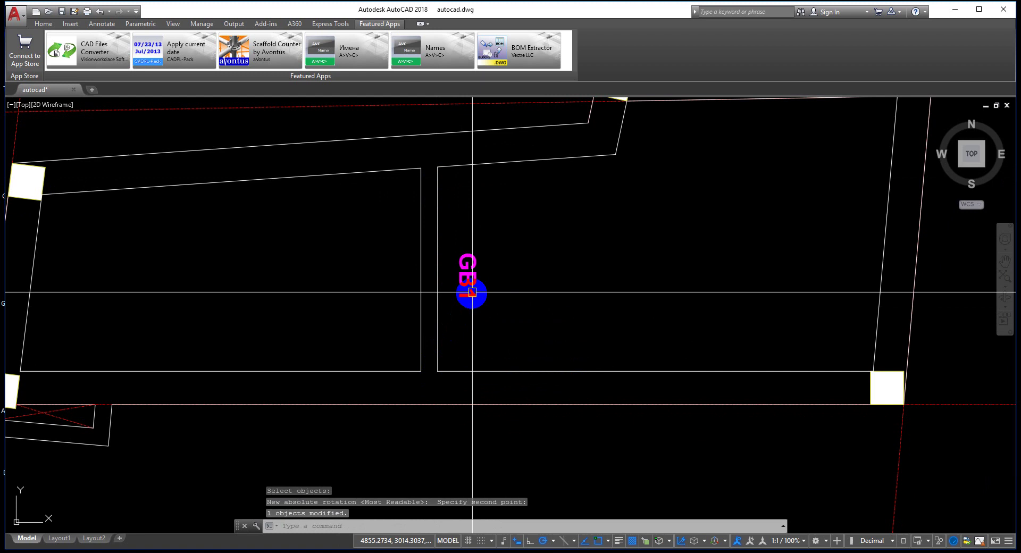
pyautogui.click(471, 287)
pyautogui.scroll(5, 410, 280)
pyautogui.scroll(-4, 466, 268)
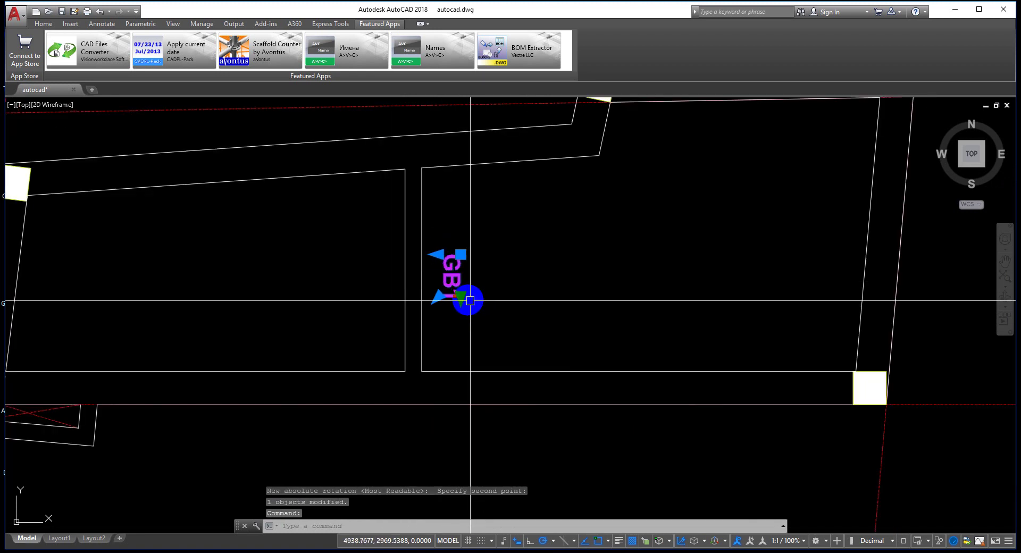
pyautogui.scroll(3, 467, 273)
pyautogui.moveTo(477, 335); pyautogui.dragTo(490, 307, button='middle')
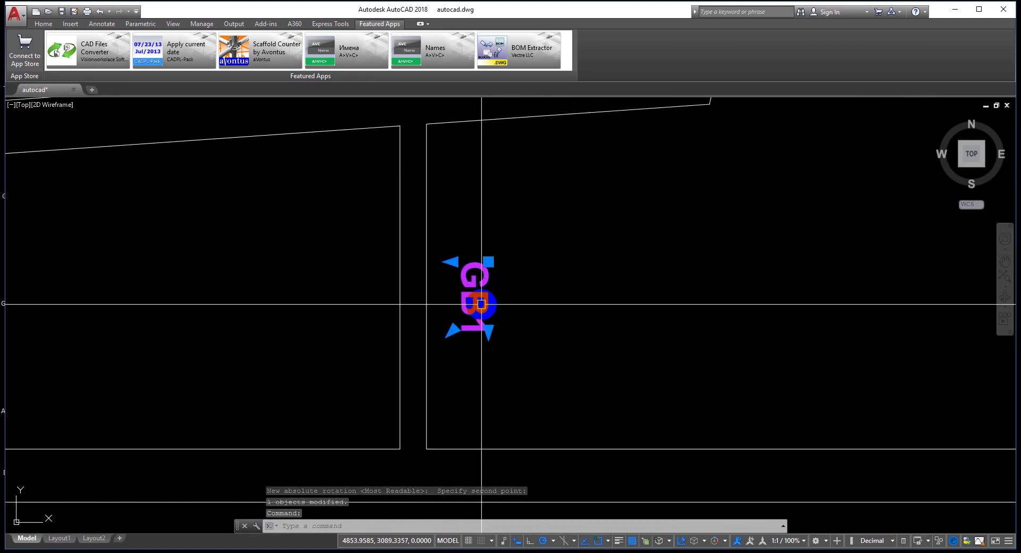
# Step: Move the slanted GB1 label beside its beam, then pan and zoom to review the plan
pyautogui.scroll(3, 479, 304)
pyautogui.write('M')
pyautogui.press('Return')
pyautogui.click(482, 305)
pyautogui.click(449, 303)
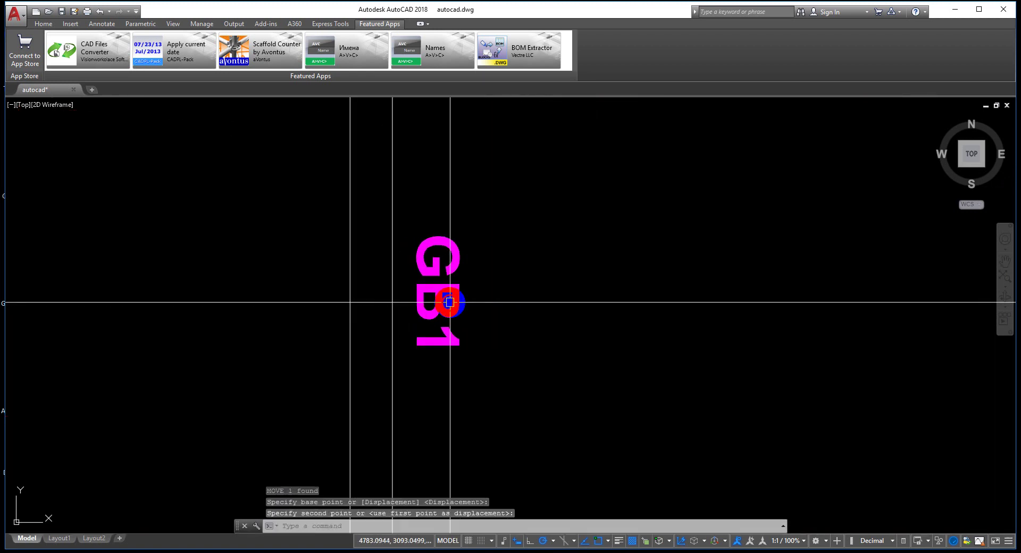
pyautogui.scroll(-5, 540, 237)
pyautogui.moveTo(481, 249); pyautogui.dragTo(439, 370, button='middle')
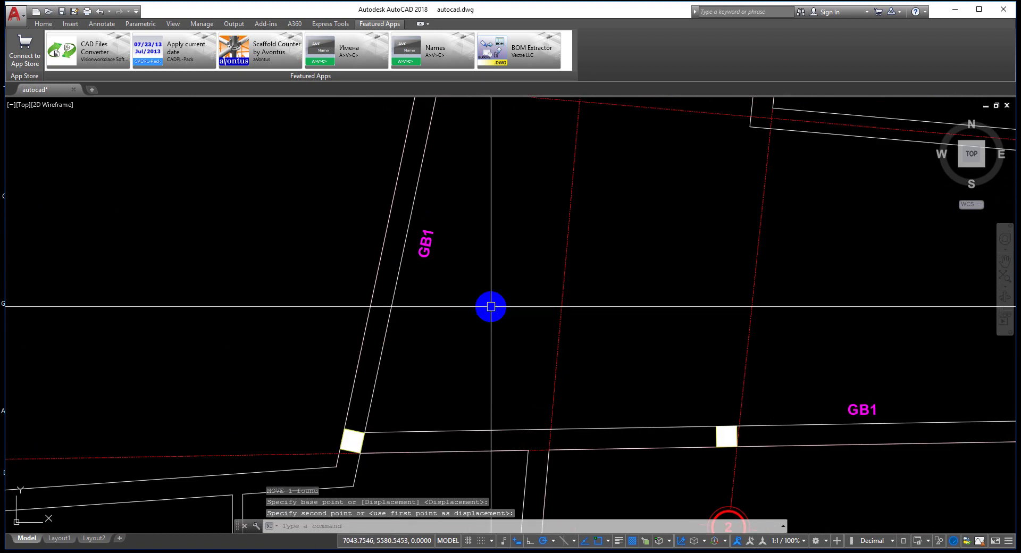
pyautogui.scroll(-1, 490, 307)
pyautogui.scroll(1, 481, 346)
pyautogui.scroll(-1, 518, 351)
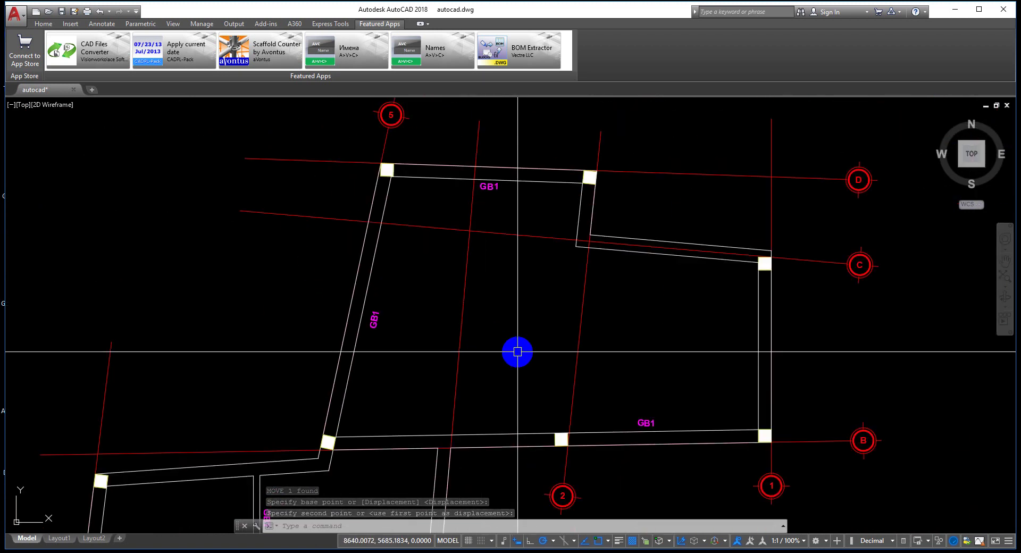